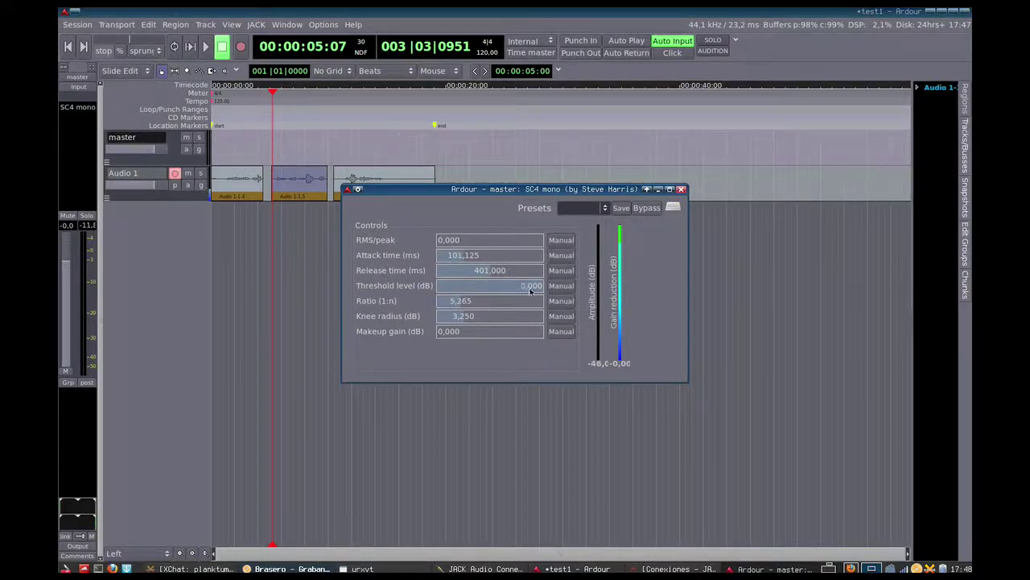
# Step: Lower the SC4 mono compressor's threshold to -15.612 dB and play the session from near its start
pyautogui.moveTo(508, 291); pyautogui.dragTo(483, 292)
pyautogui.click(234, 92)
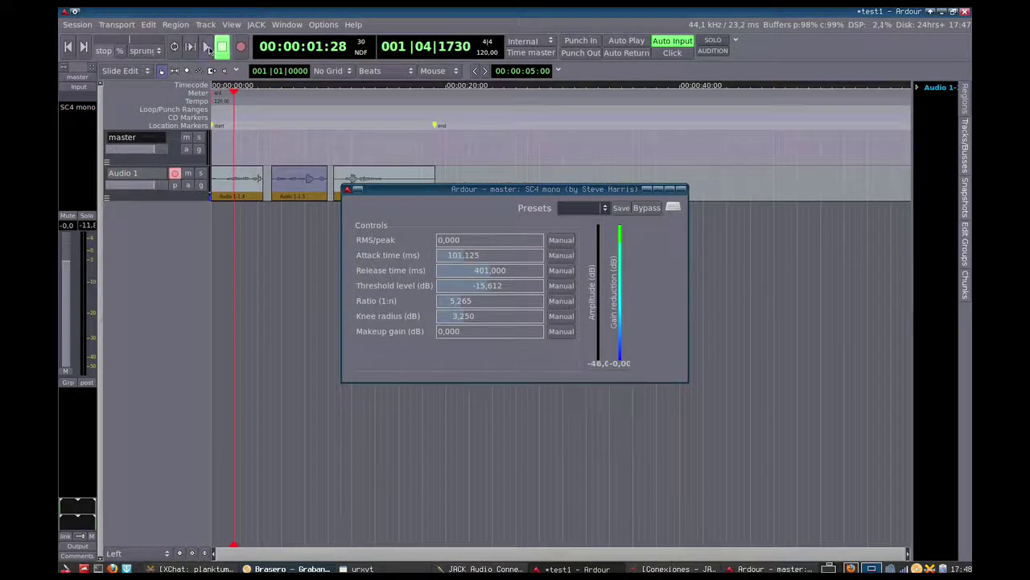
pyautogui.click(205, 46)
pyautogui.click(613, 241)
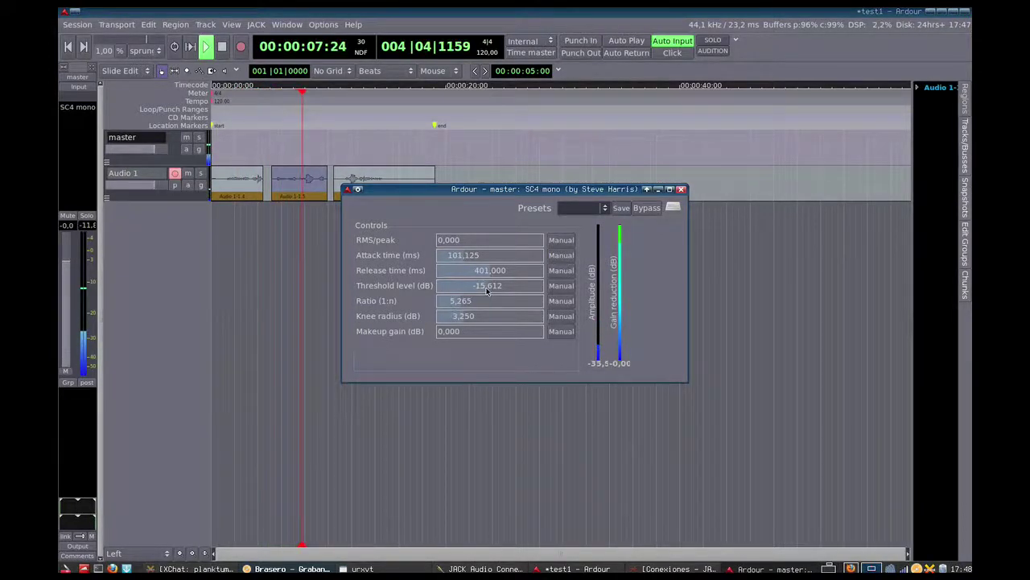
# Step: Lower the compressor's threshold level to -25.102 dB, replay the second and third regions, and stop playback
pyautogui.moveTo(486, 291); pyautogui.dragTo(453, 290)
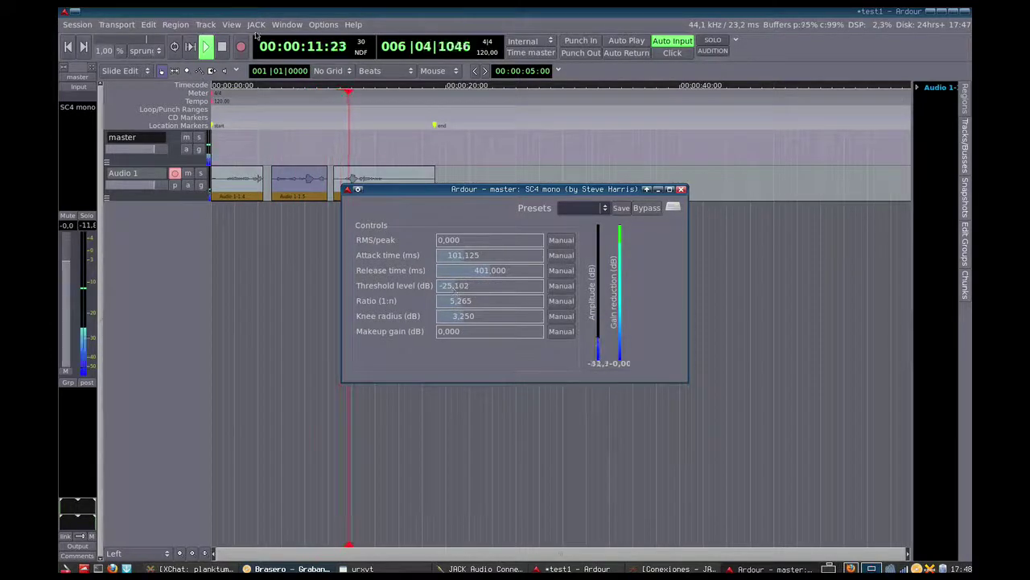
pyautogui.moveTo(287, 87); pyautogui.dragTo(293, 127)
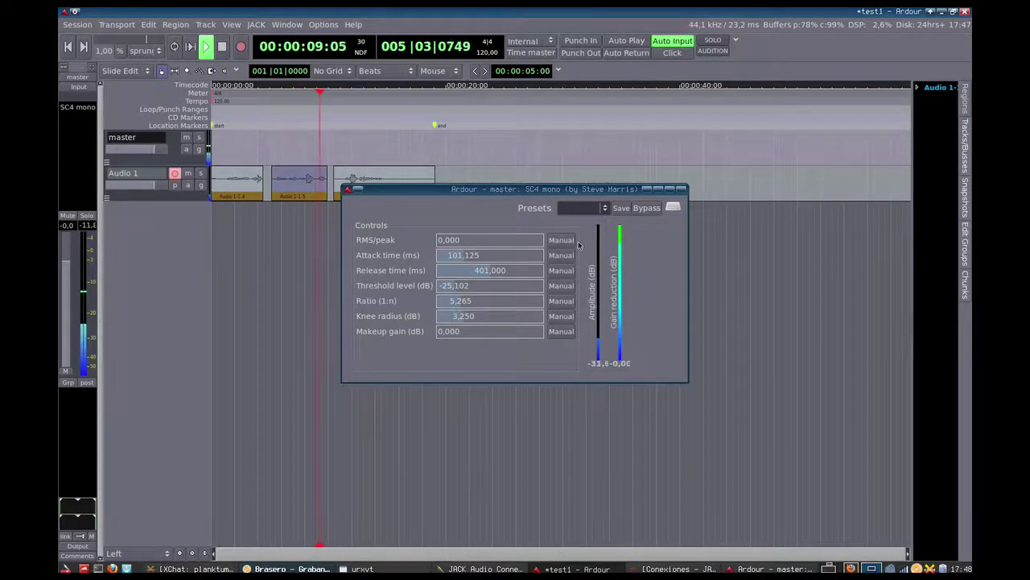
pyautogui.click(298, 95)
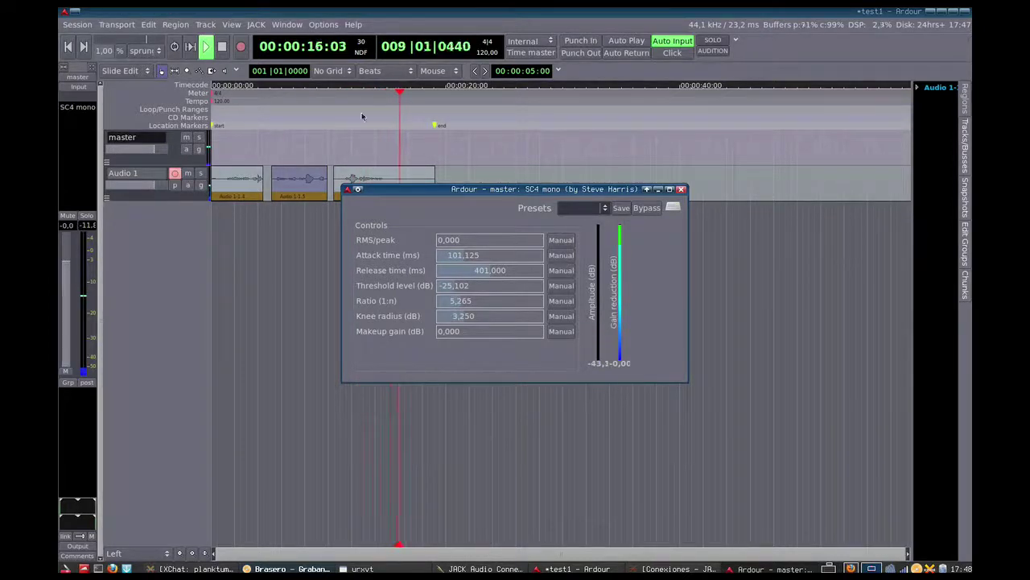
pyautogui.click(228, 52)
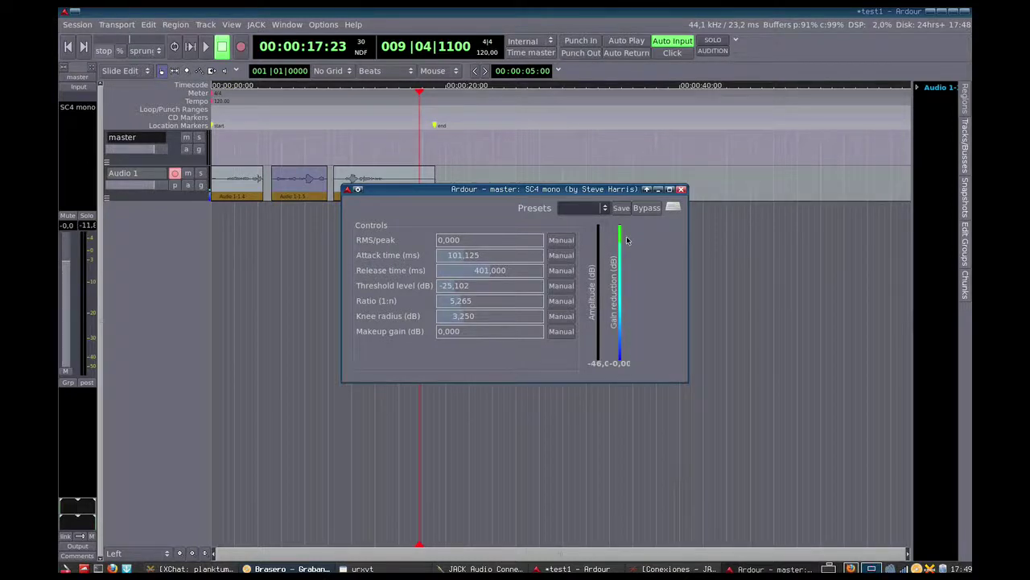
pyautogui.click(212, 254)
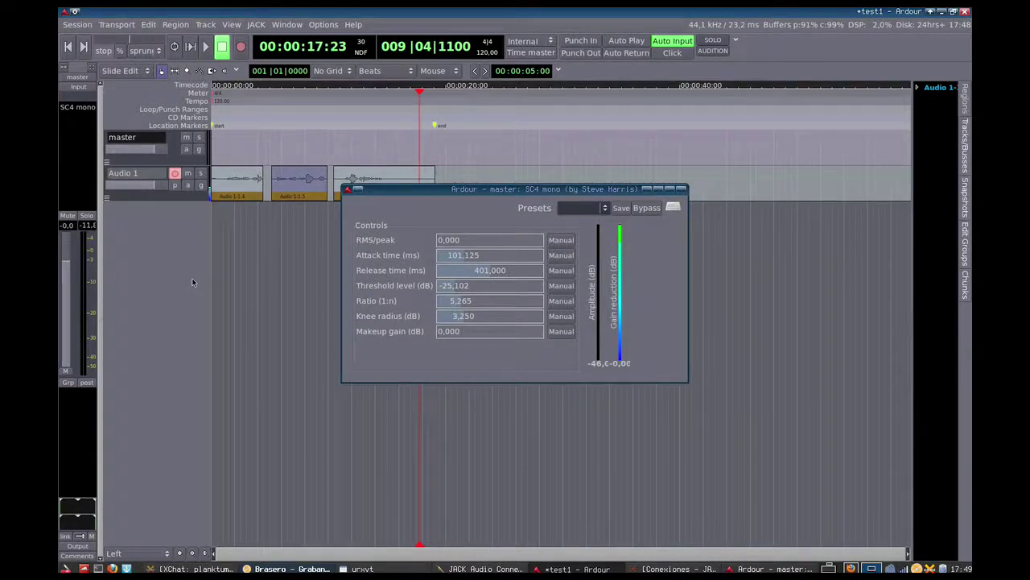
# Step: Show the mixer, shift its window away from the screen corner, and minimize the SC4 mono window
pyautogui.click(286, 24)
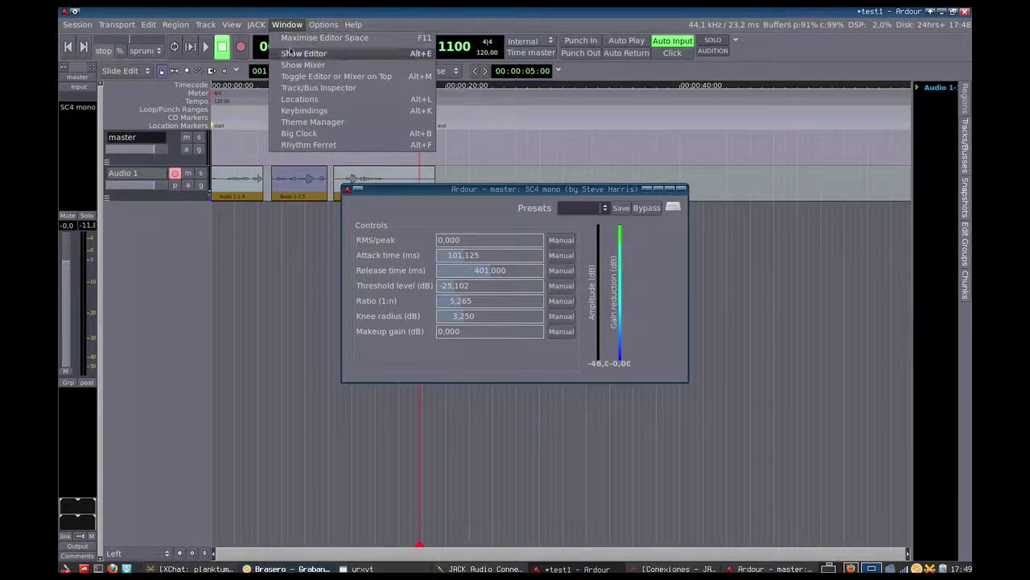
pyautogui.click(295, 65)
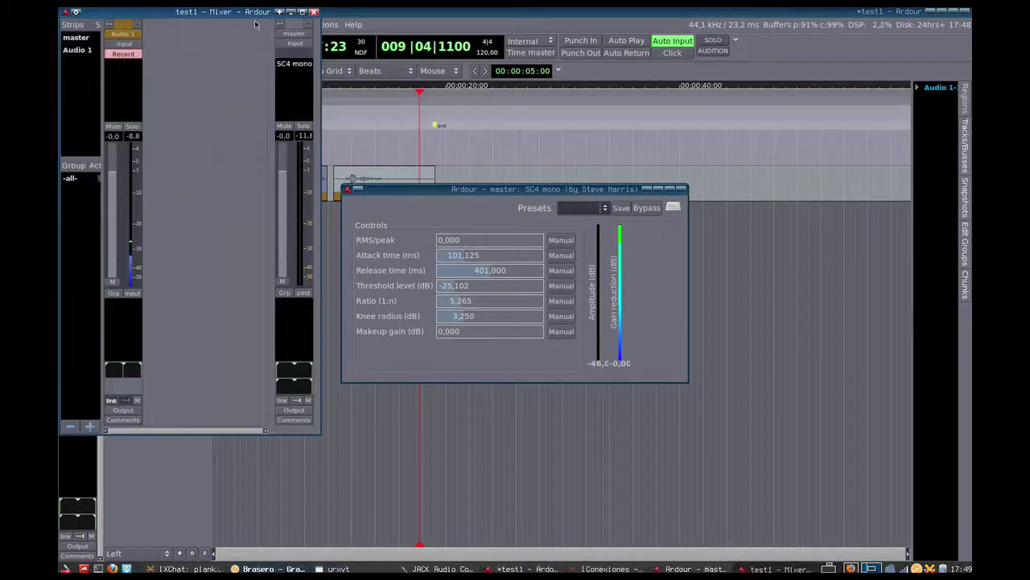
pyautogui.moveTo(249, 13); pyautogui.dragTo(339, 58)
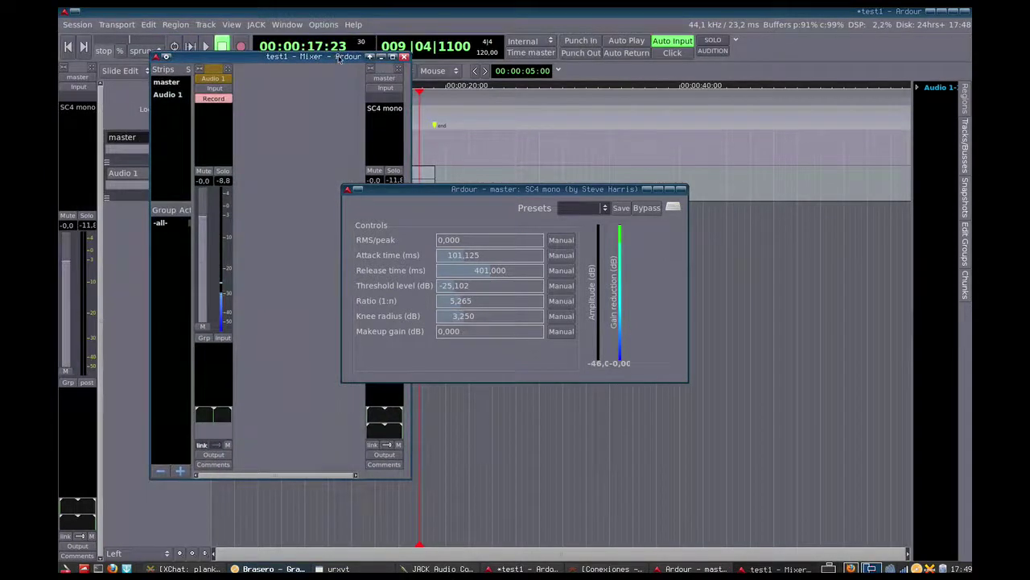
pyautogui.click(649, 189)
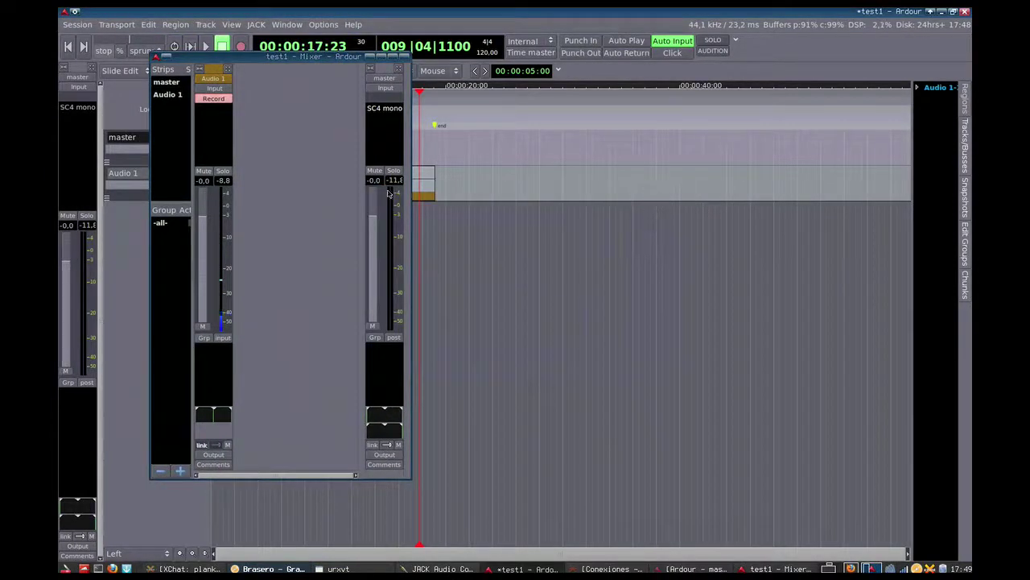
pyautogui.click(309, 184)
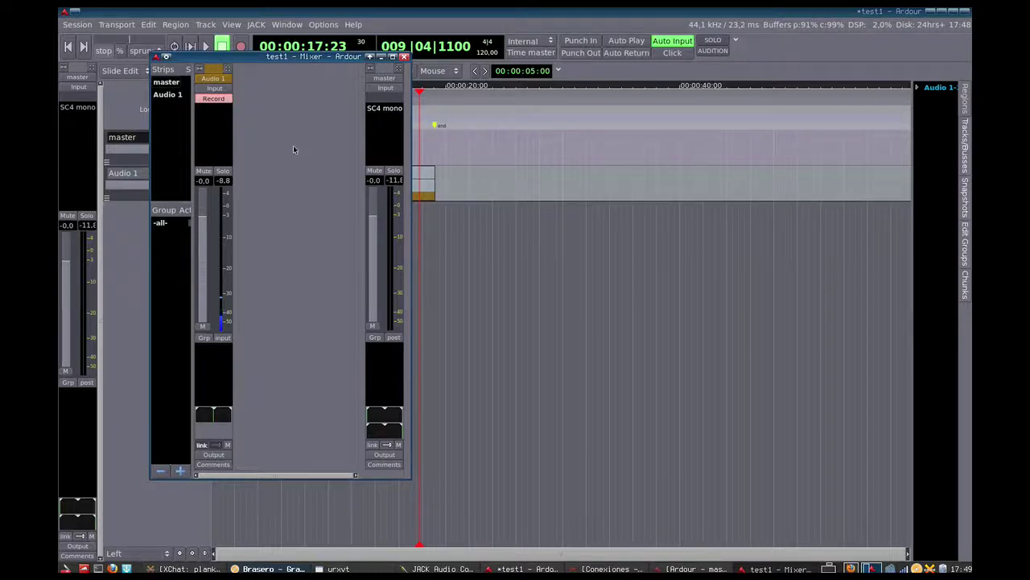
# Step: Add one stereo bus to the session
pyautogui.click(211, 25)
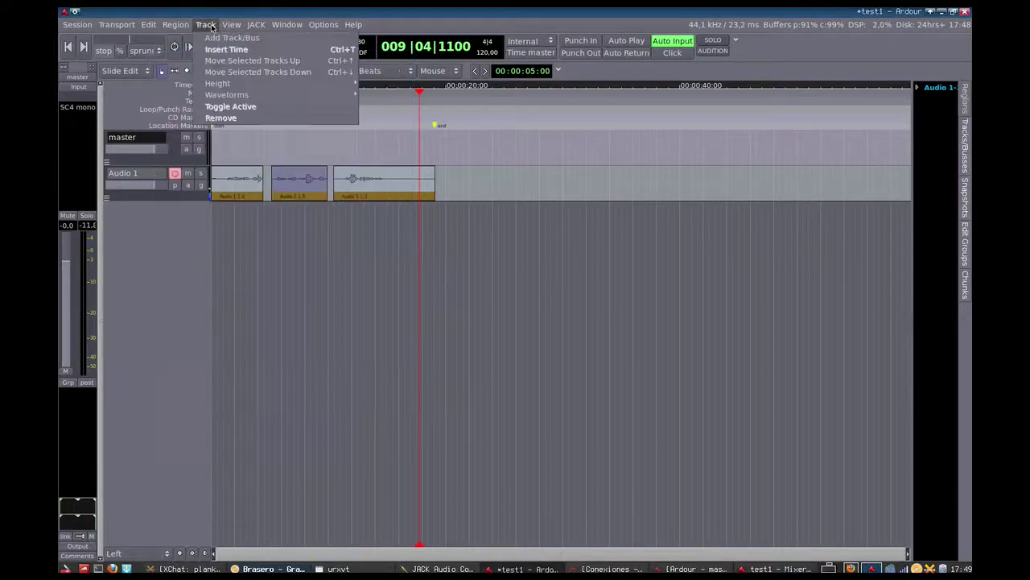
pyautogui.click(219, 38)
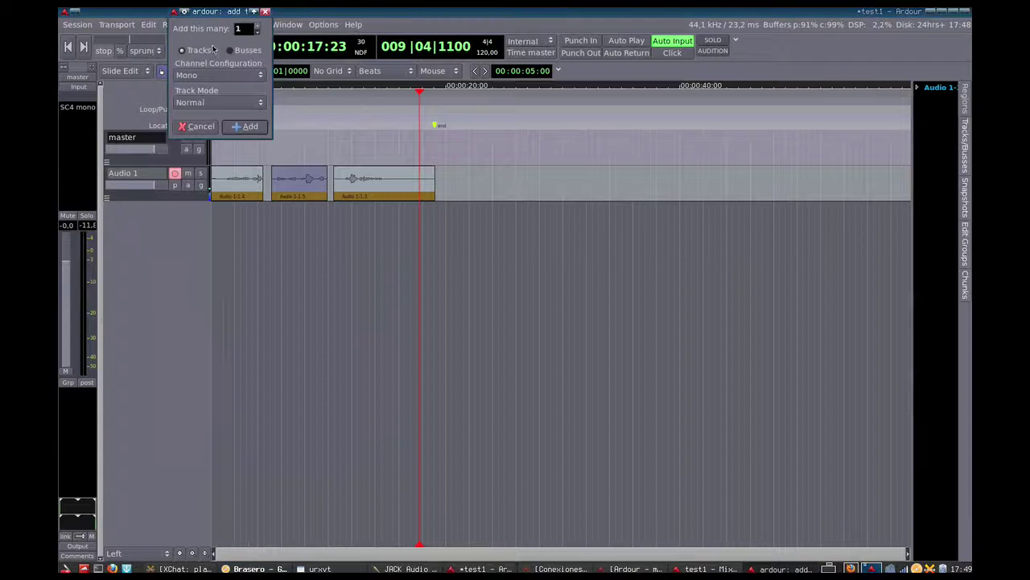
pyautogui.click(240, 50)
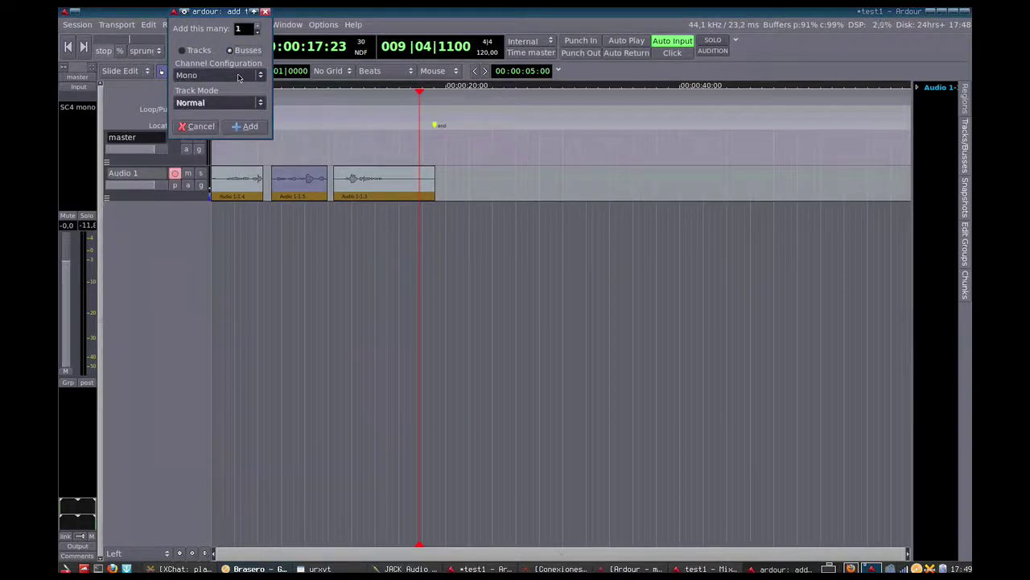
pyautogui.click(239, 76)
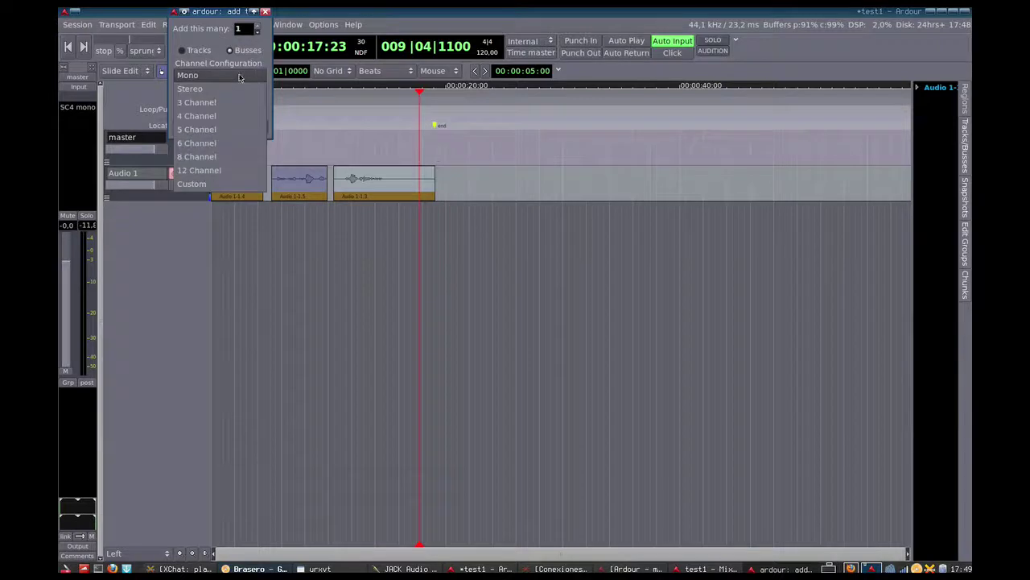
pyautogui.click(238, 89)
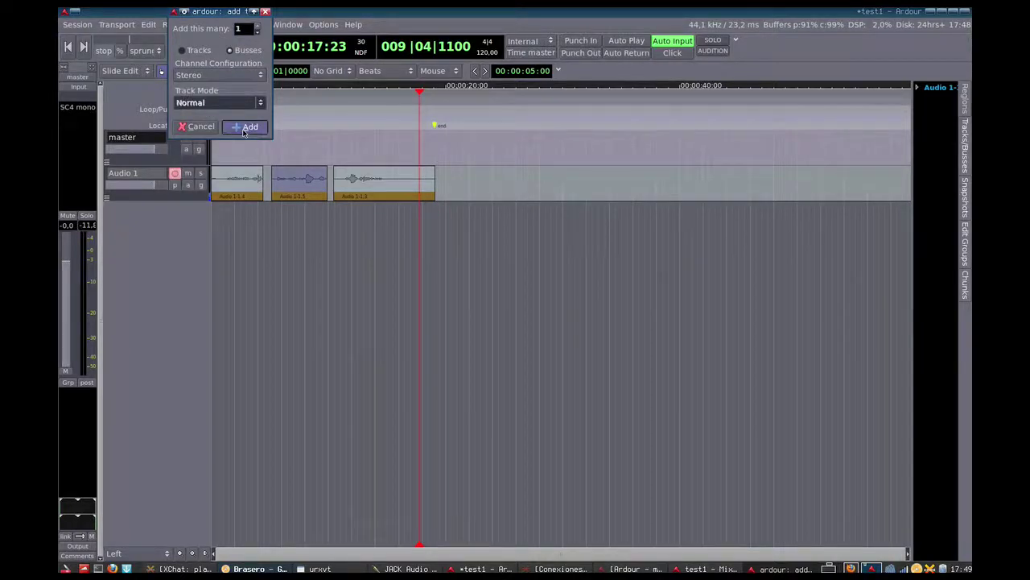
pyautogui.click(243, 127)
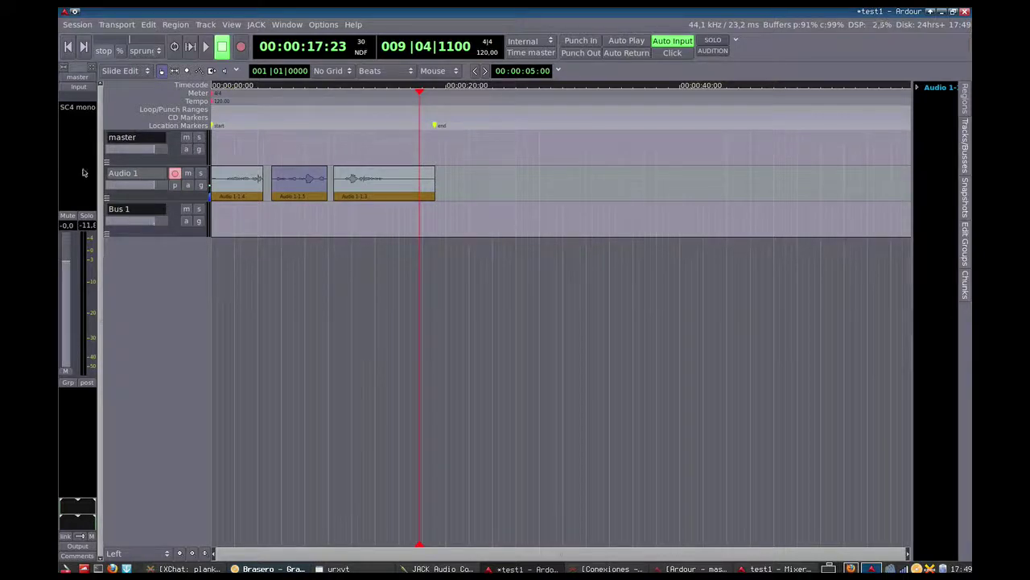
# Step: Bring the mixer back to the front and lower the Audio 1 fader to -0.7 dB
pyautogui.click(293, 24)
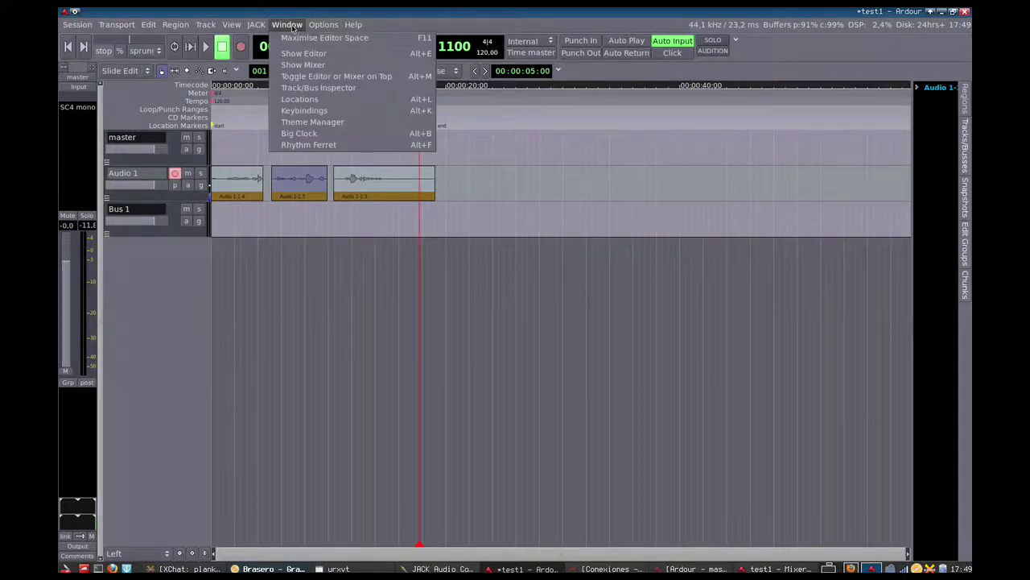
pyautogui.click(304, 65)
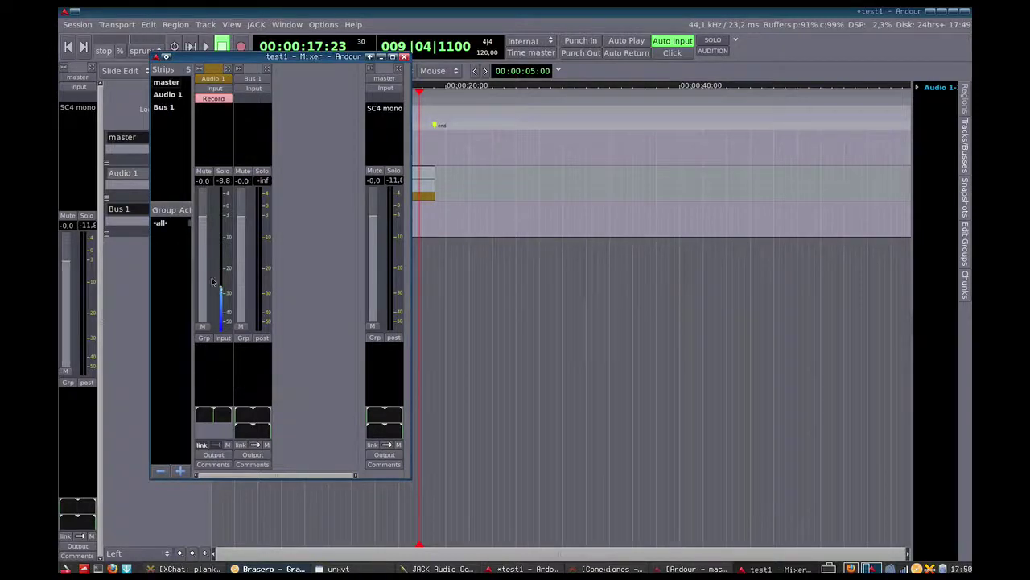
pyautogui.moveTo(204, 222); pyautogui.dragTo(205, 224)
# Step: Create a new post-fader send on Audio 1 with one output connected to Bus 1/in 1
pyautogui.rightClick(216, 376)
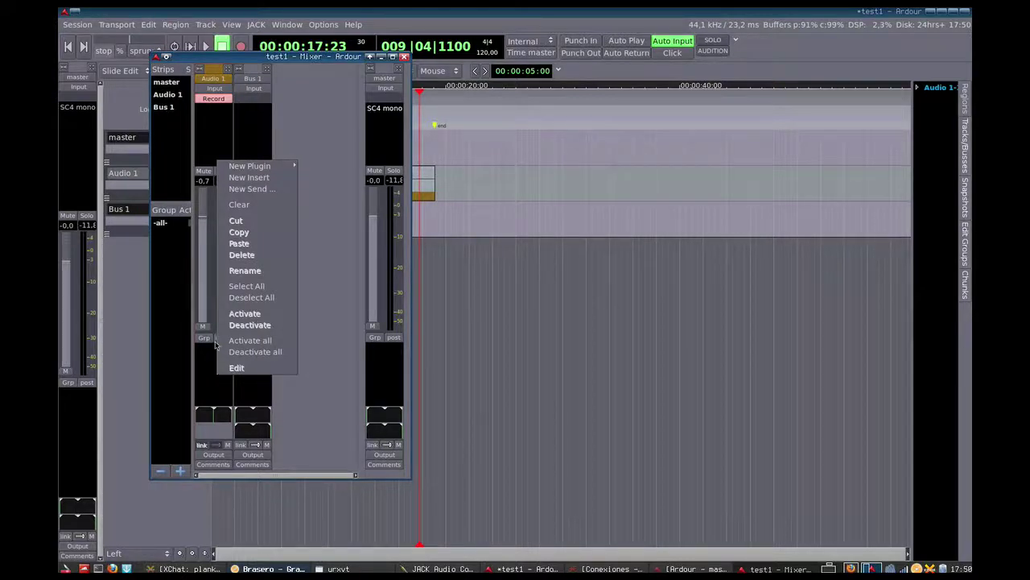
pyautogui.click(235, 190)
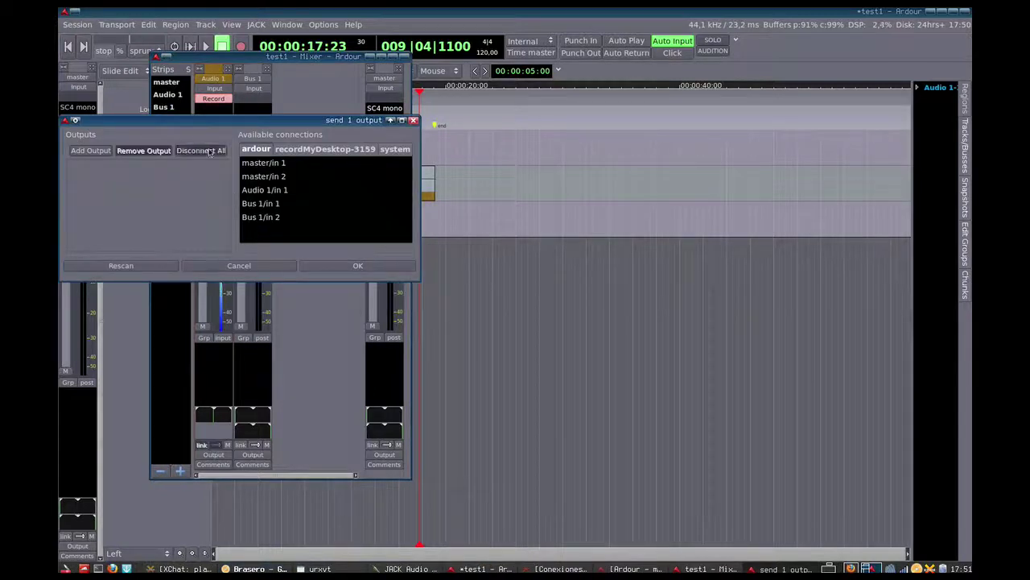
pyautogui.moveTo(223, 120); pyautogui.dragTo(435, 203)
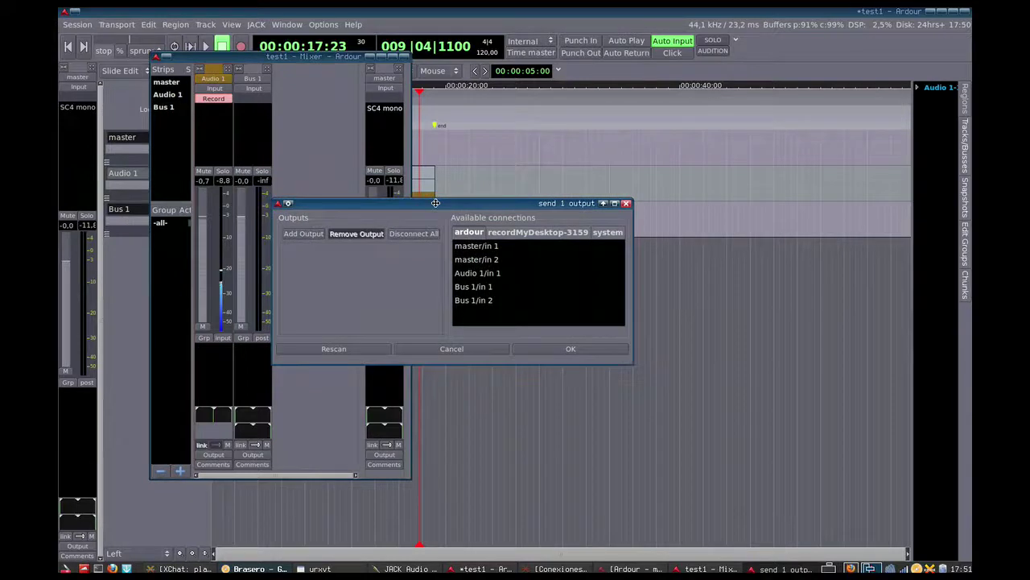
pyautogui.click(314, 235)
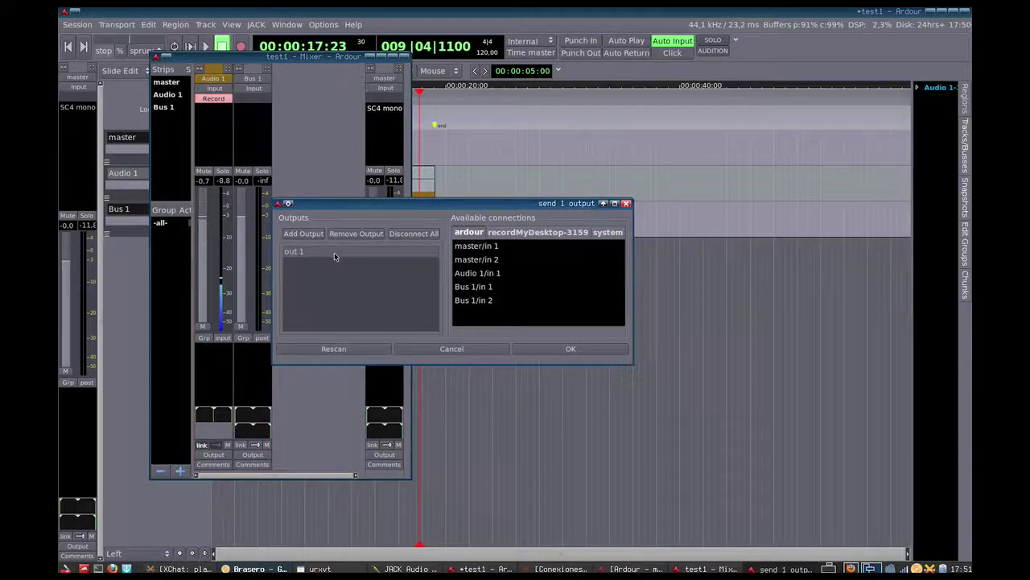
pyautogui.click(454, 287)
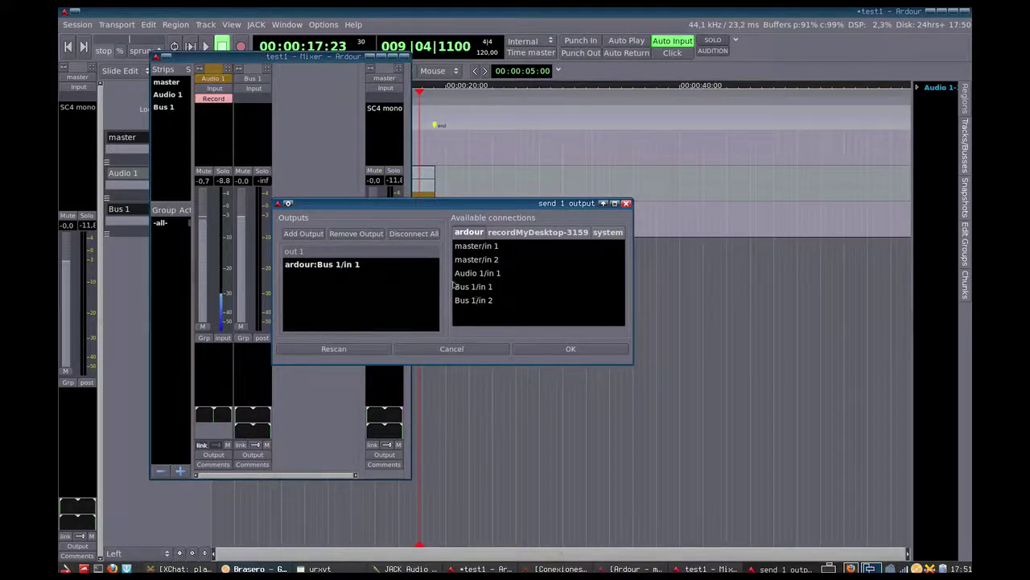
pyautogui.click(242, 74)
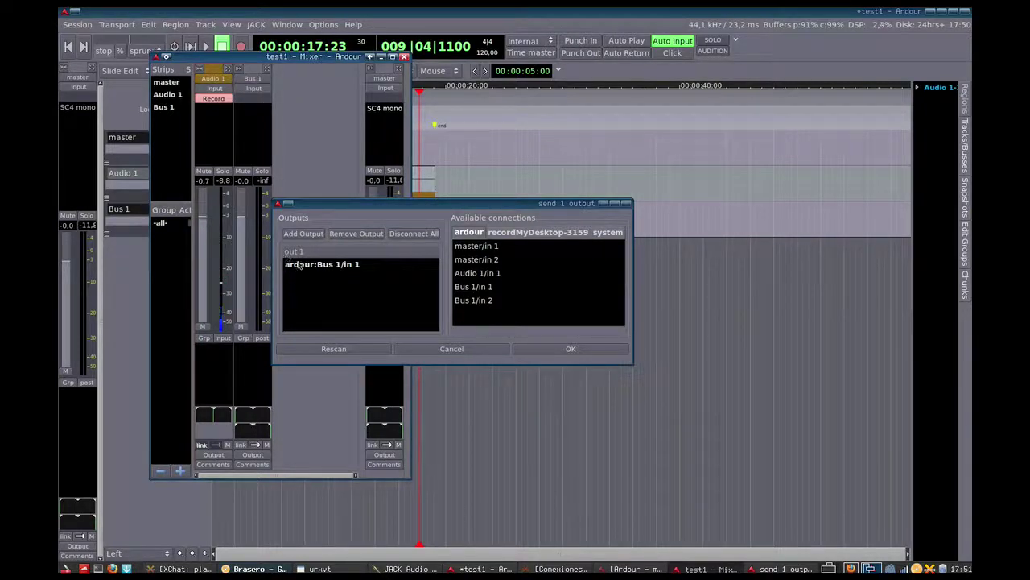
pyautogui.click(300, 264)
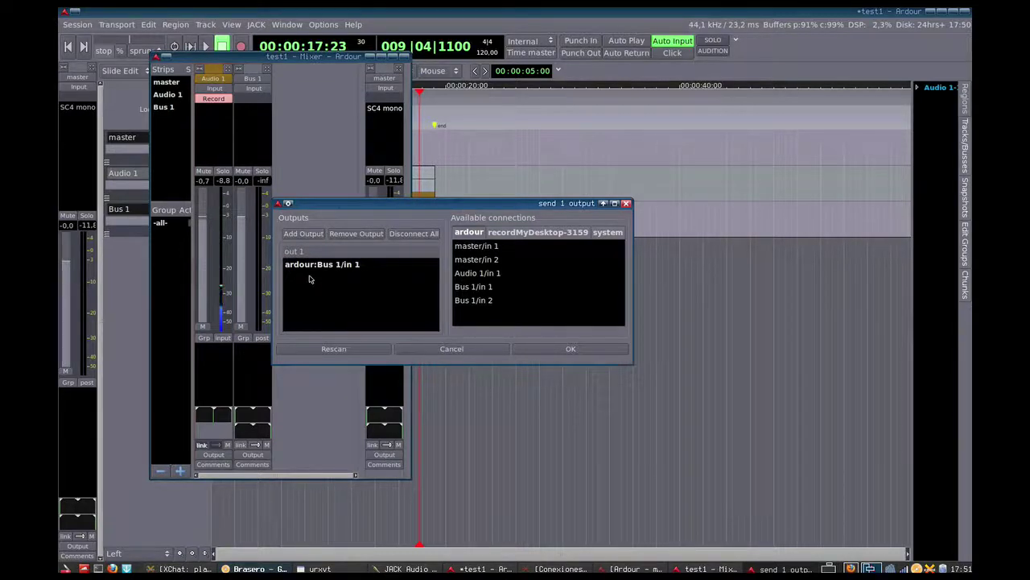
# Step: Add two extra outputs to the send and remove both again
pyautogui.click(310, 234)
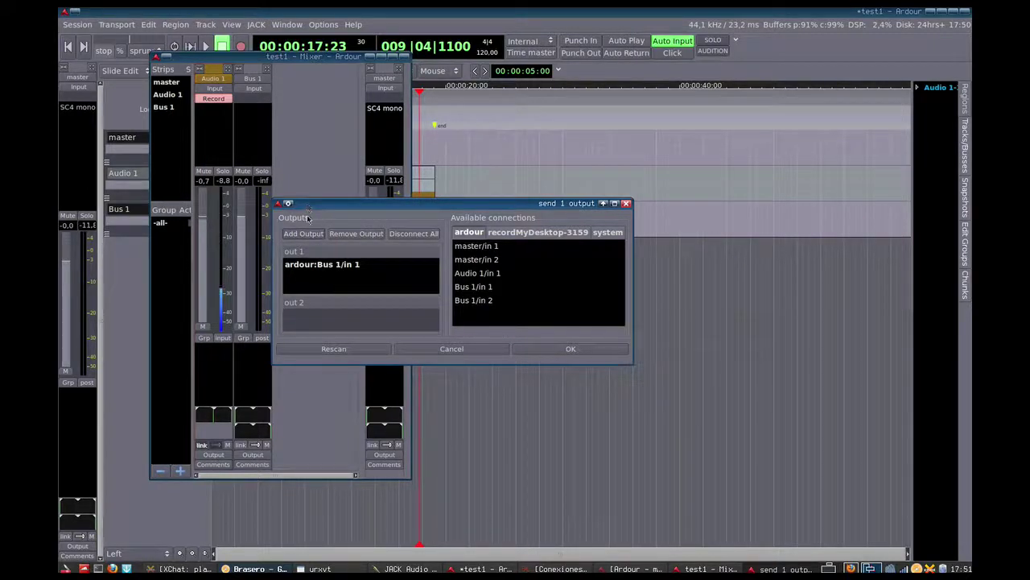
pyautogui.click(310, 234)
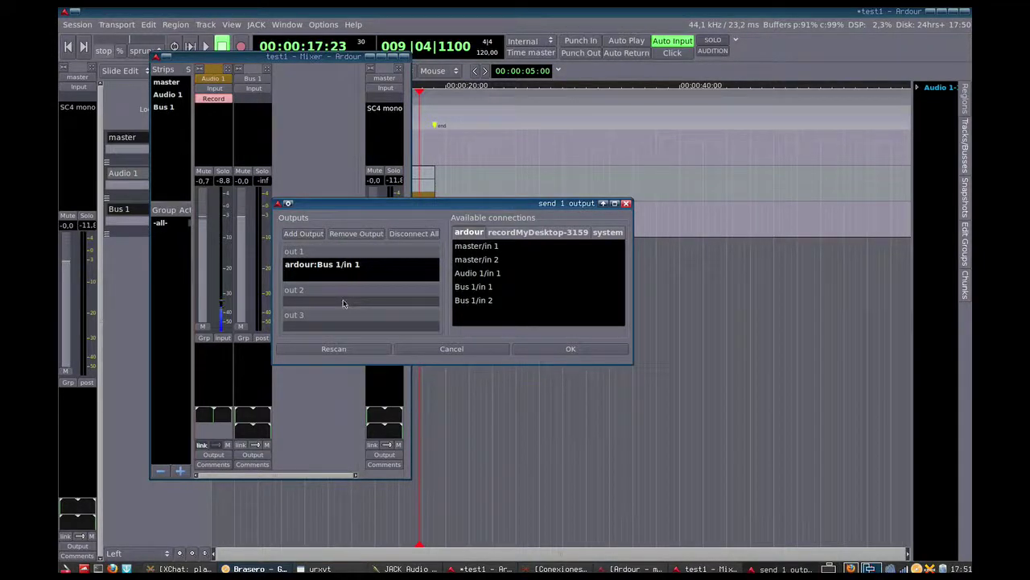
pyautogui.click(351, 234)
pyautogui.click(351, 234)
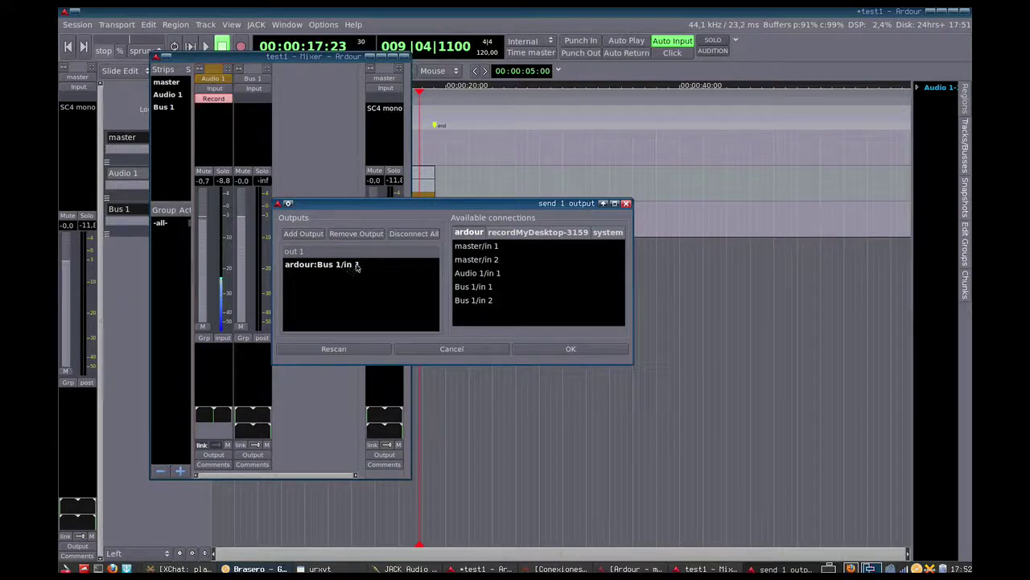
# Step: Also connect the send's out 1 to Bus 1/in 2 and accept the send's output setup
pyautogui.click(459, 301)
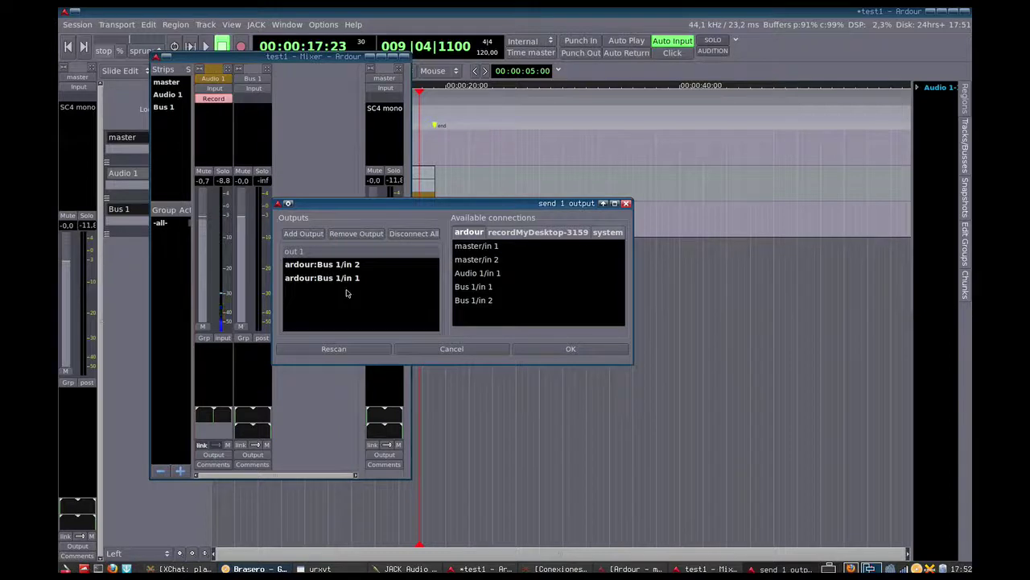
pyautogui.click(264, 367)
pyautogui.click(536, 347)
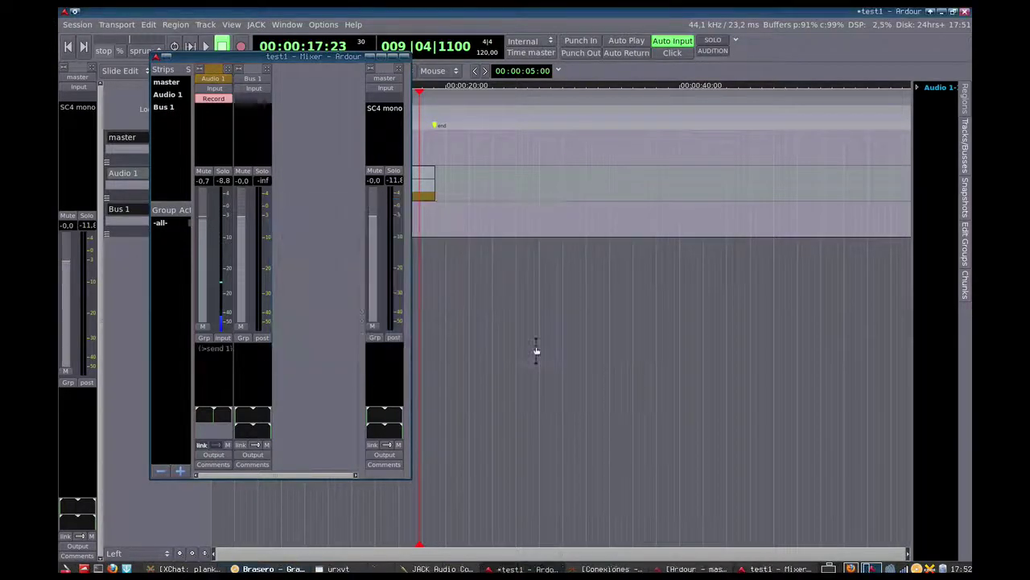
# Step: Activate the new send on Audio 1 and open its level and routing window
pyautogui.rightClick(209, 353)
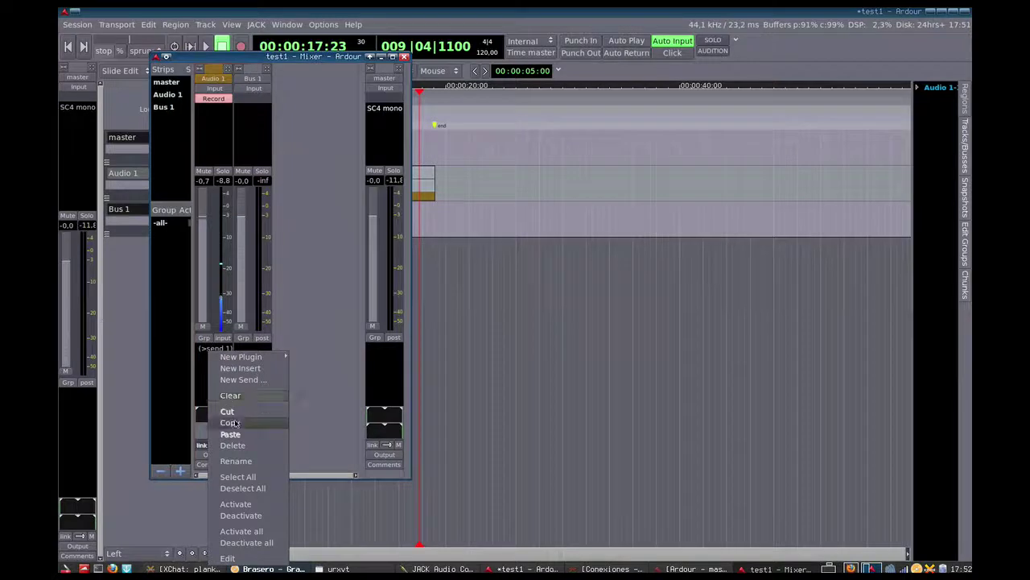
pyautogui.click(251, 505)
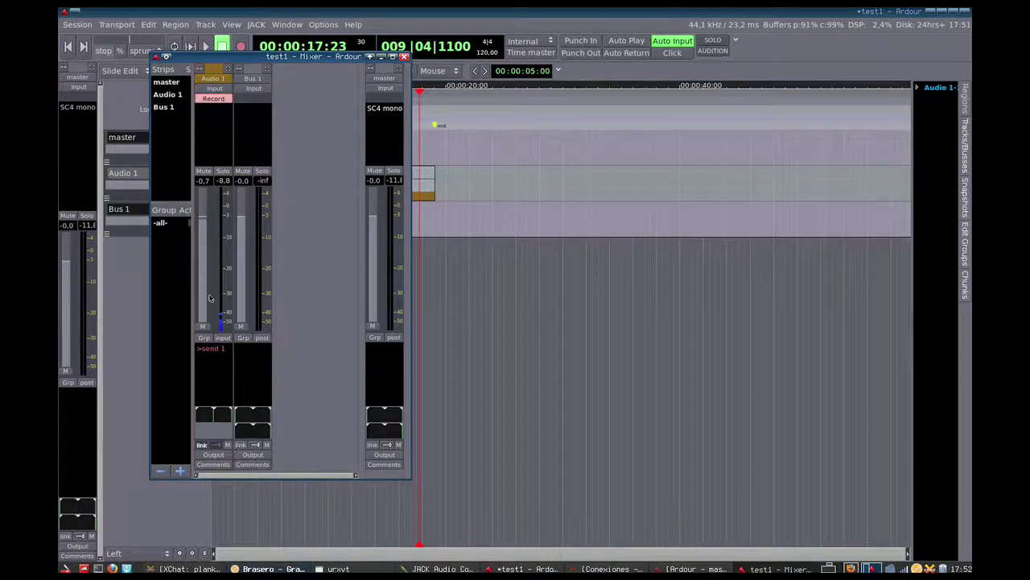
pyautogui.doubleClick(212, 350)
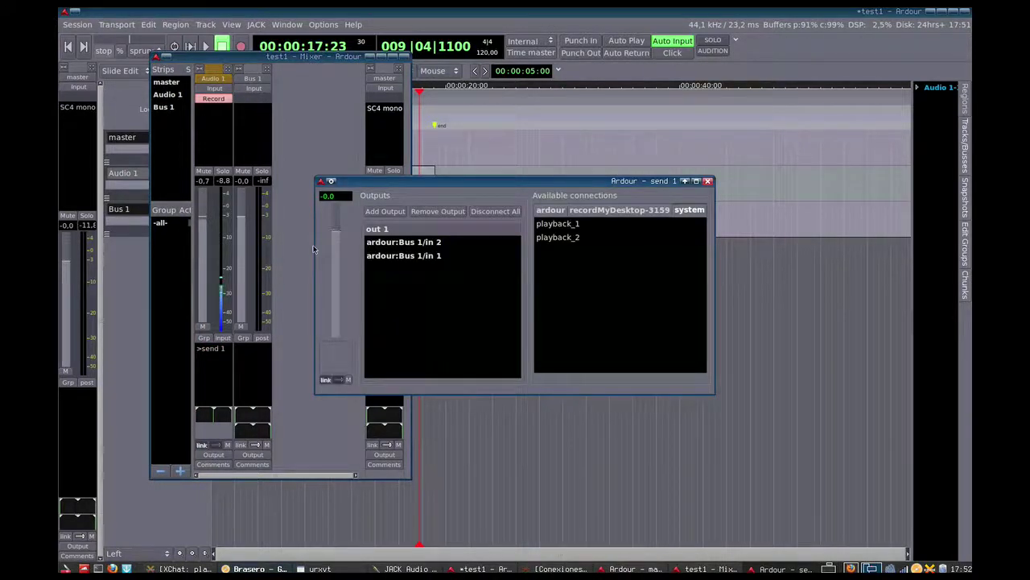
# Step: Nudge the send's level, and put away the send and master compressor windows
pyautogui.moveTo(337, 236); pyautogui.dragTo(339, 236)
pyautogui.click(708, 181)
pyautogui.click(652, 238)
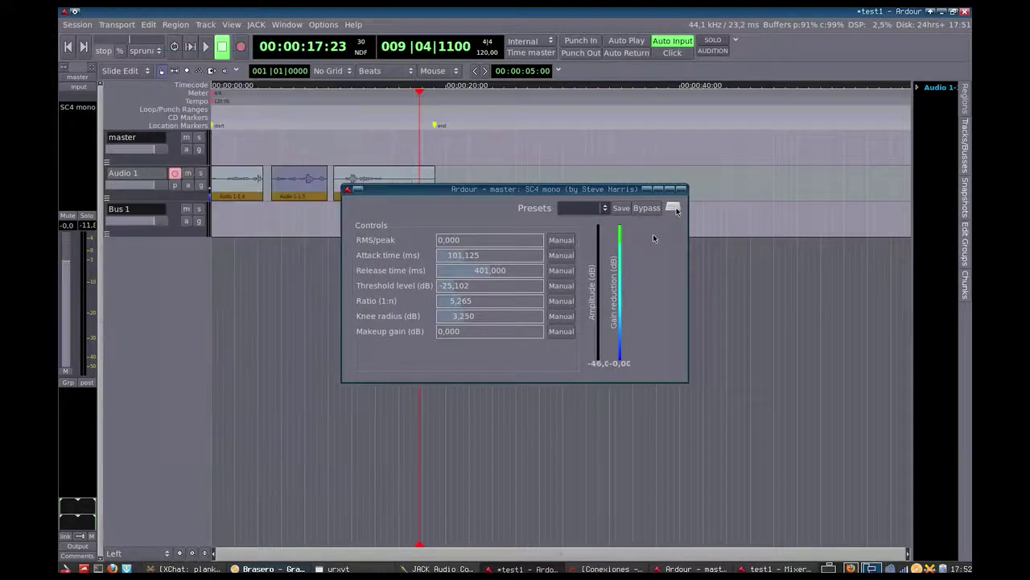
pyautogui.click(658, 190)
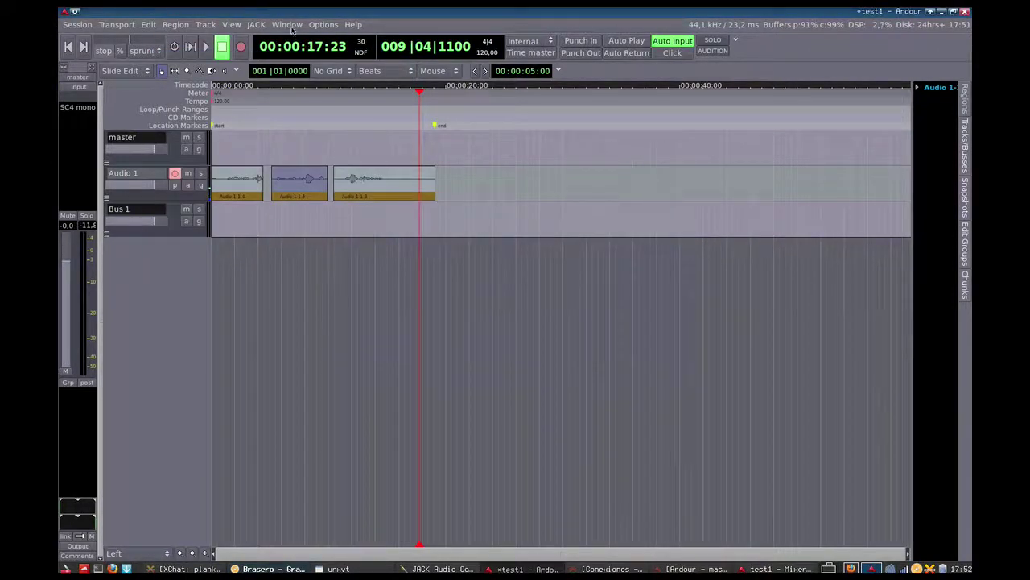
# Step: Show the mixer, open the plugin manager for Bus 1's pre-fader section, and unmark SC4 mono as a favourite
pyautogui.click(288, 25)
pyautogui.click(305, 65)
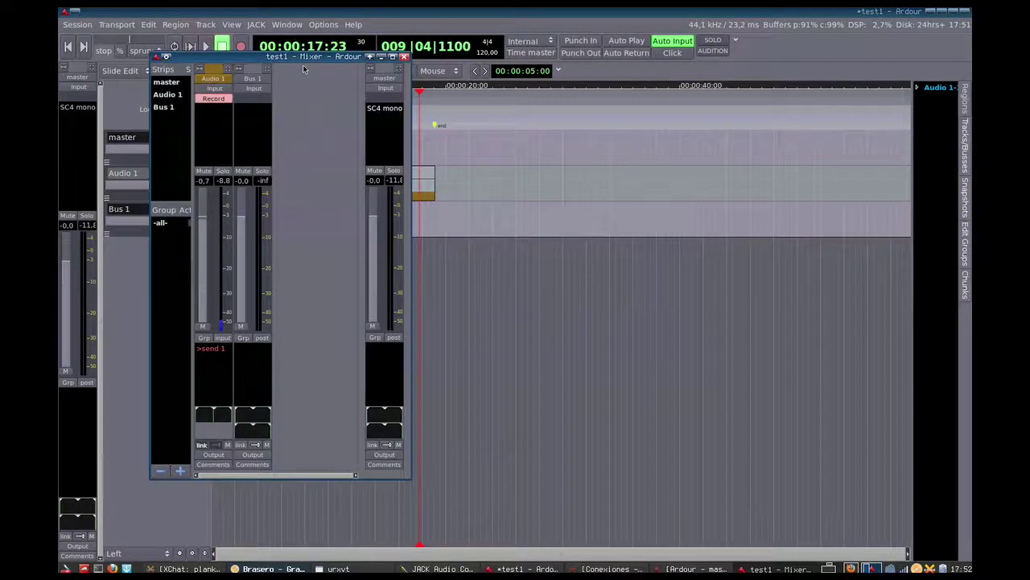
pyautogui.rightClick(251, 137)
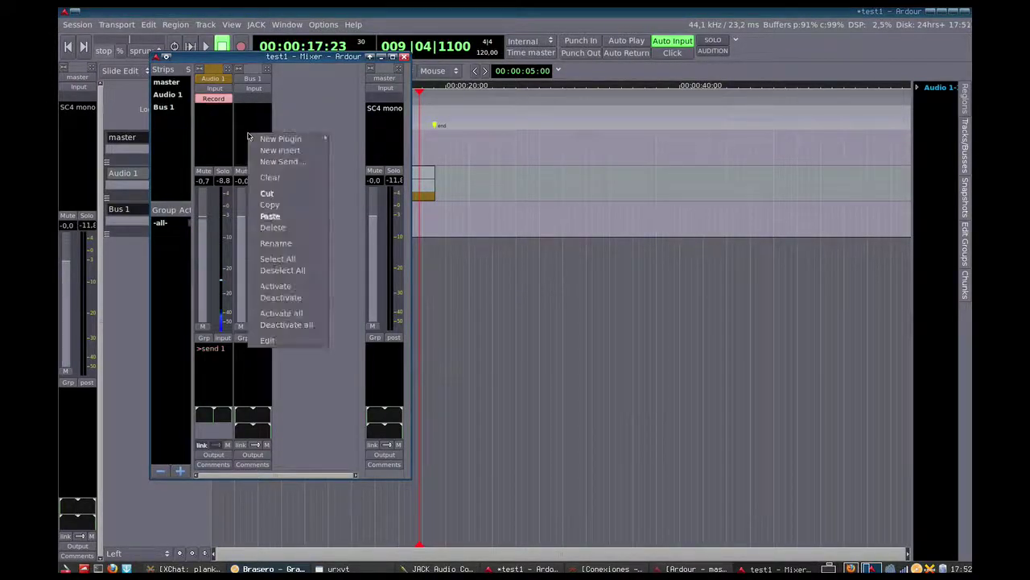
pyautogui.moveTo(260, 140)
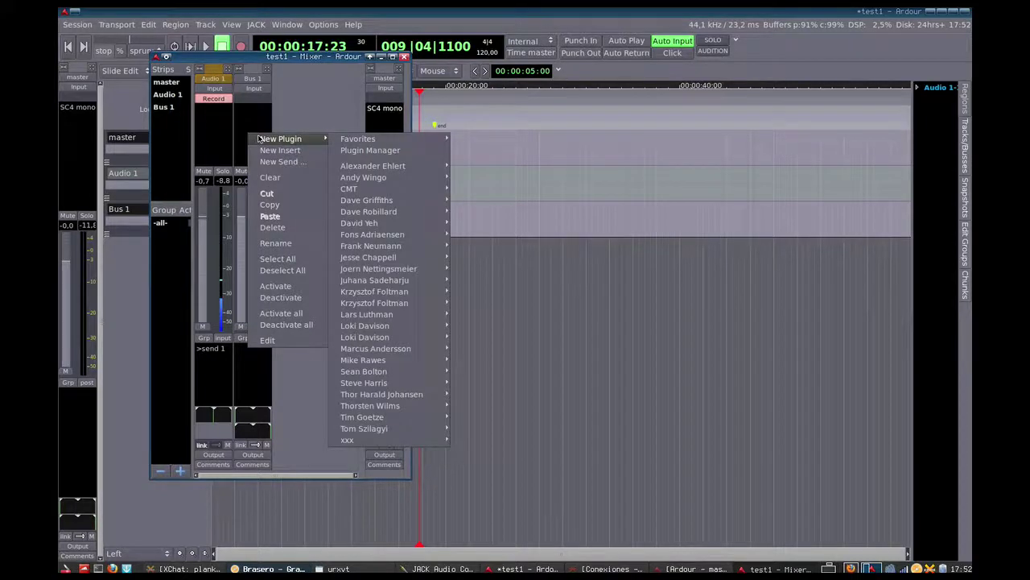
pyautogui.click(351, 153)
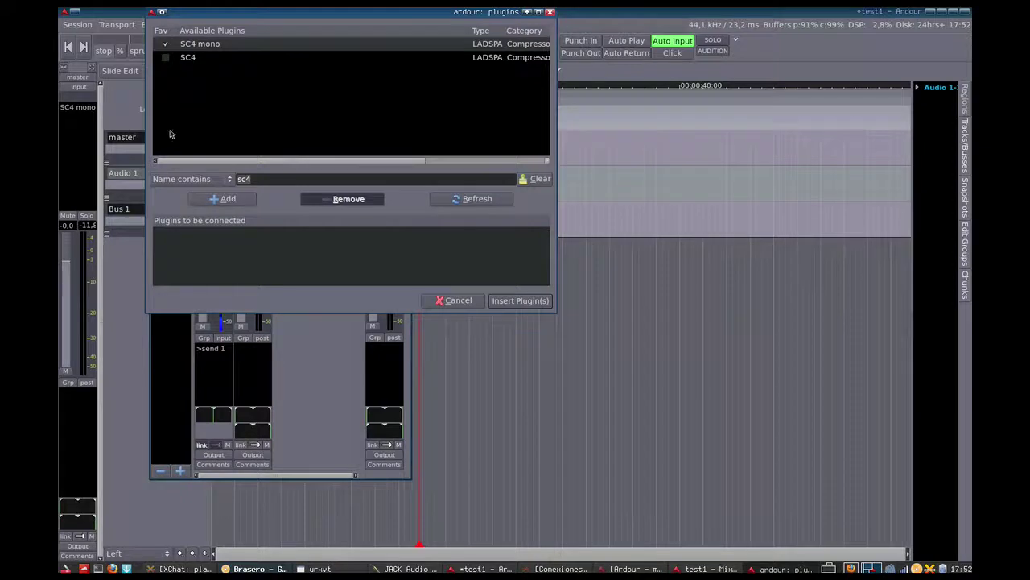
pyautogui.click(164, 47)
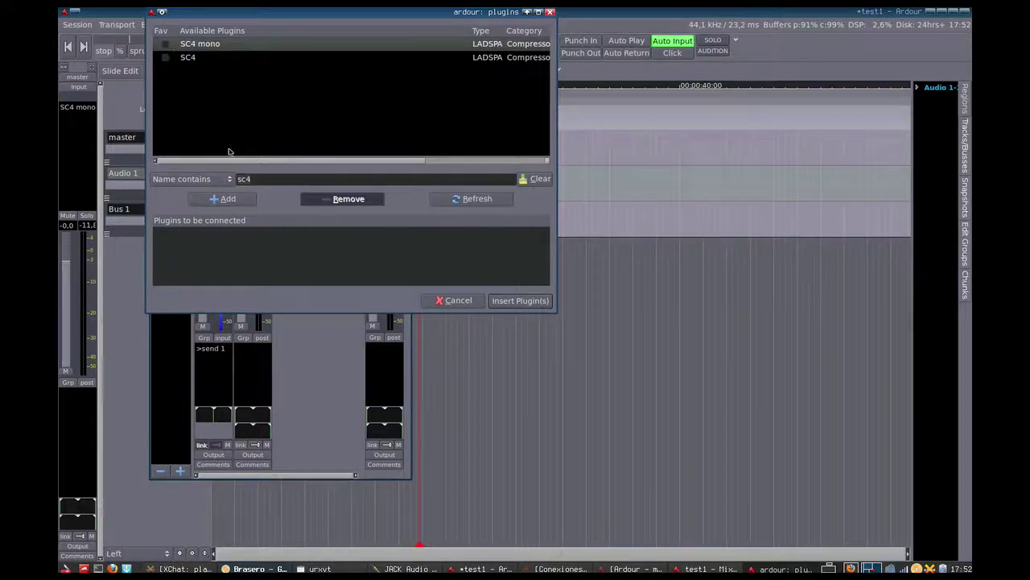
# Step: Filter the plugins by the name "reverb" and insert Stereo reverb on Bus 1
pyautogui.click(259, 179)
pyautogui.press('BackSpace')
pyautogui.press('BackSpace')
pyautogui.press('BackSpace')
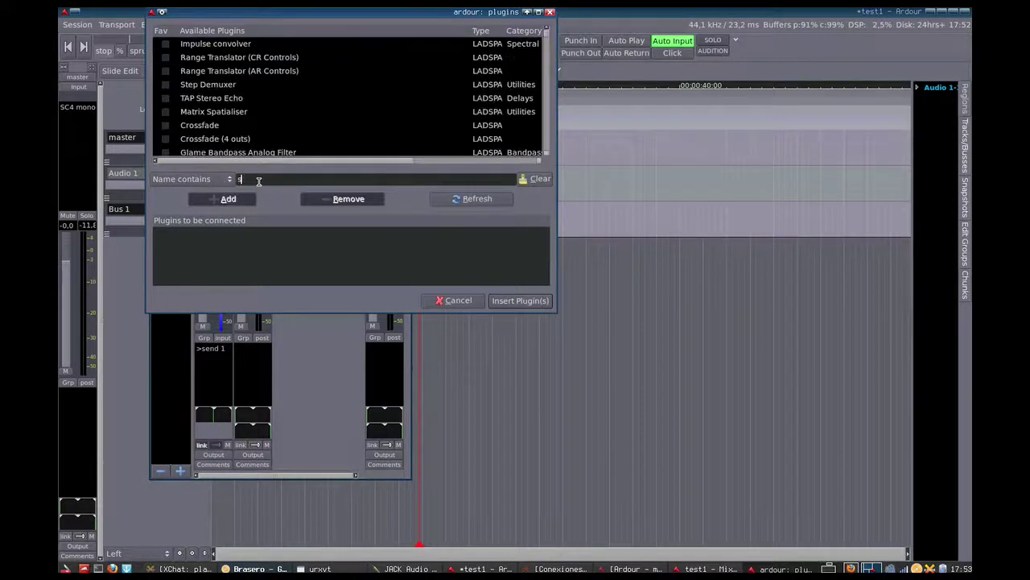
pyautogui.write('rever')
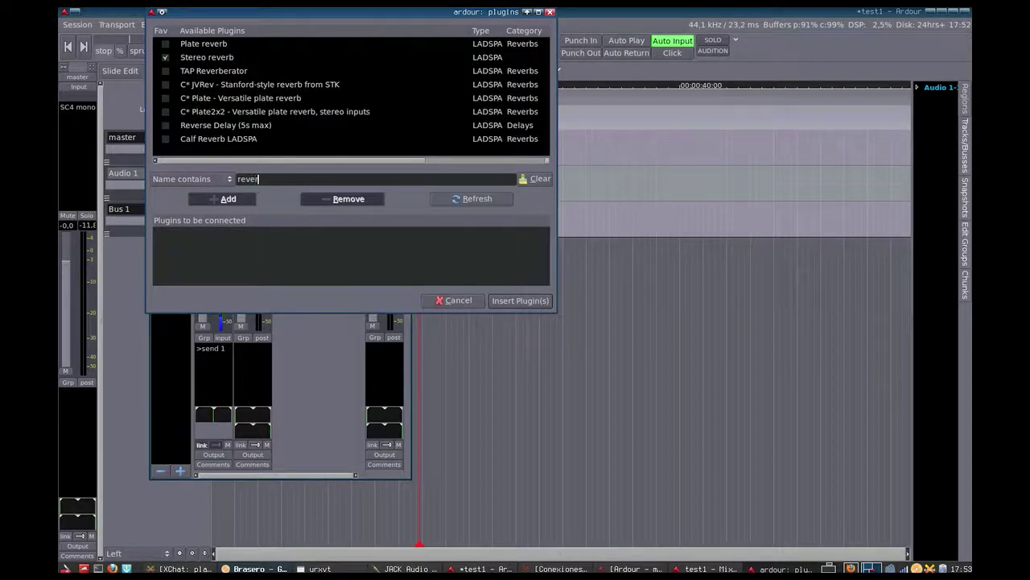
pyautogui.write('b')
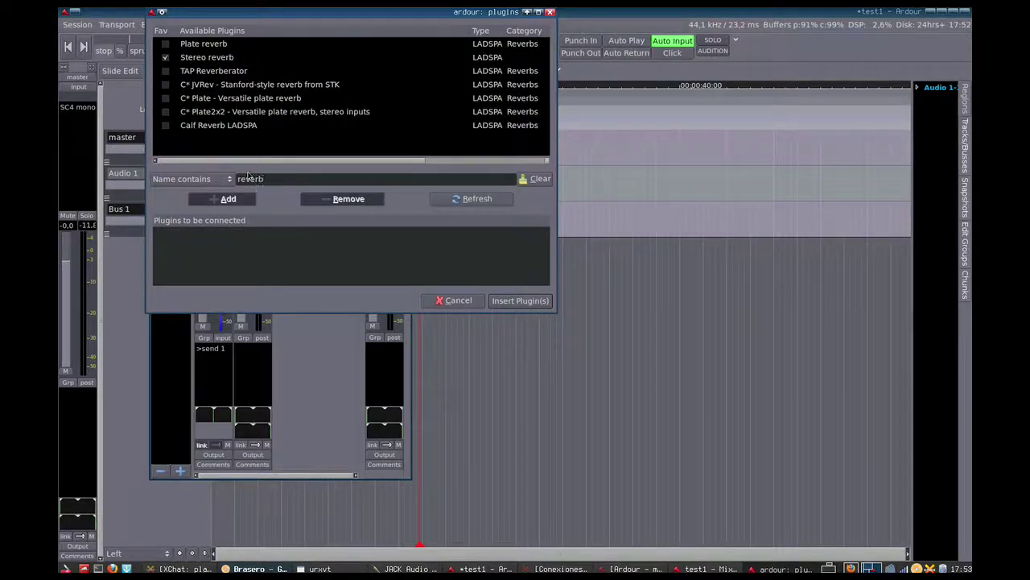
pyautogui.click(185, 58)
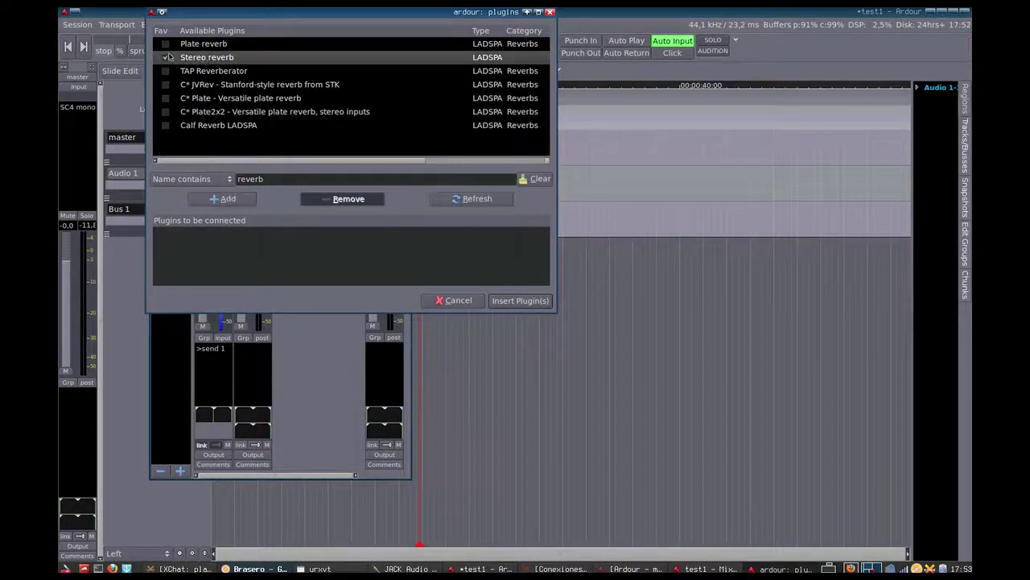
pyautogui.click(225, 201)
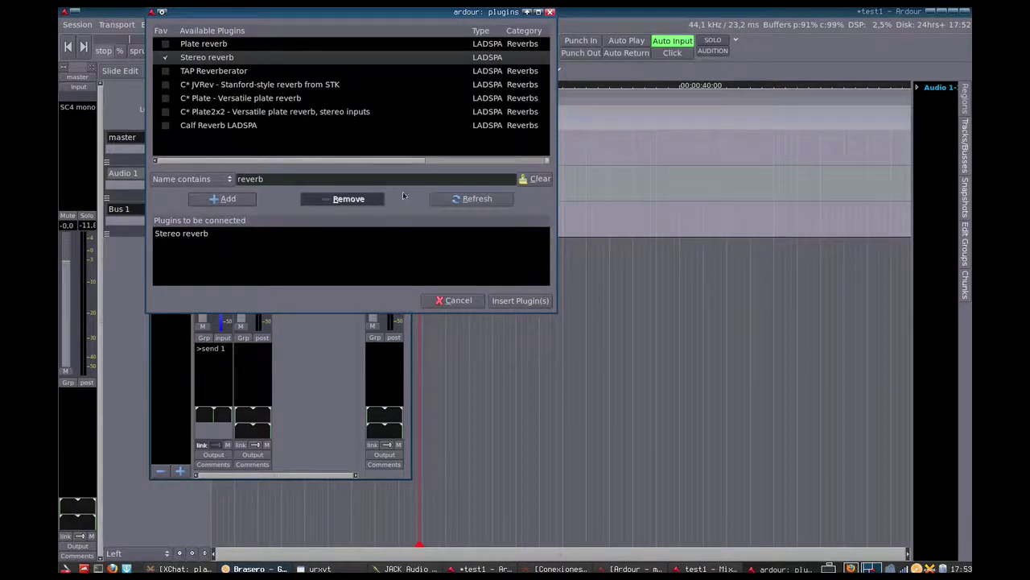
pyautogui.click(506, 298)
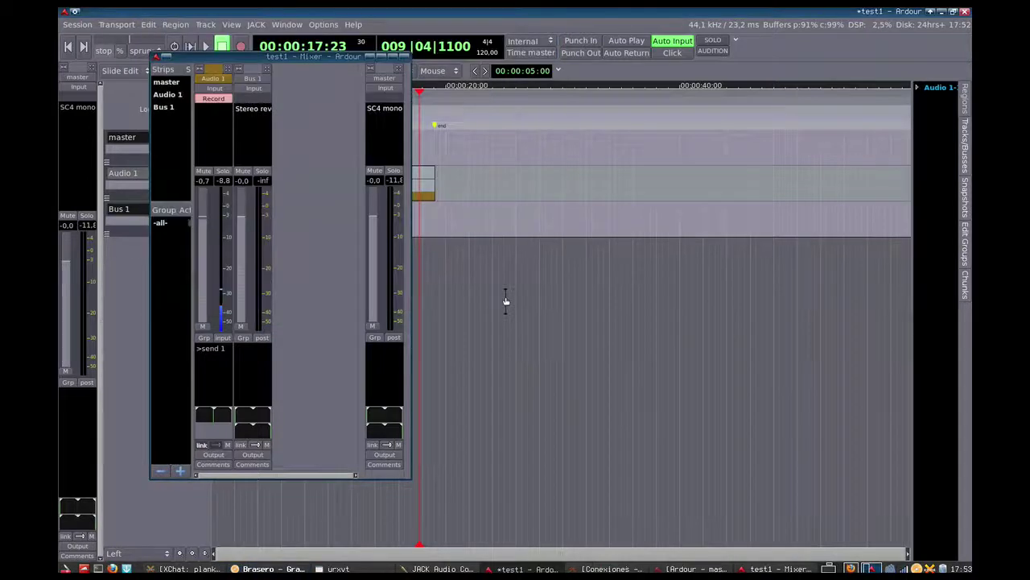
# Step: Bring the mixer back to the front and open the settings of Bus 1's Stereo reverb
pyautogui.hotkey('alt', 'm')
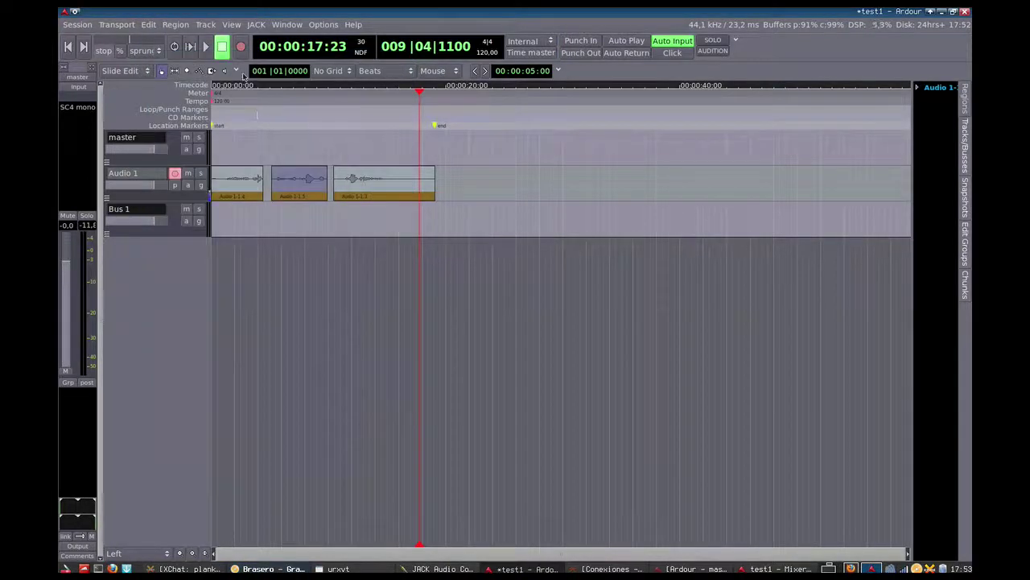
pyautogui.click(286, 24)
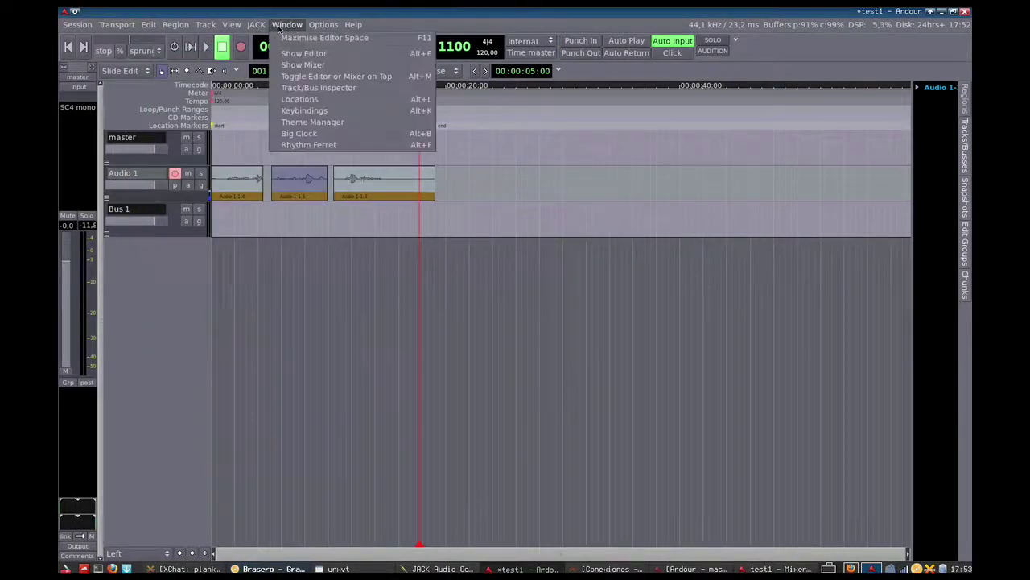
pyautogui.click(302, 73)
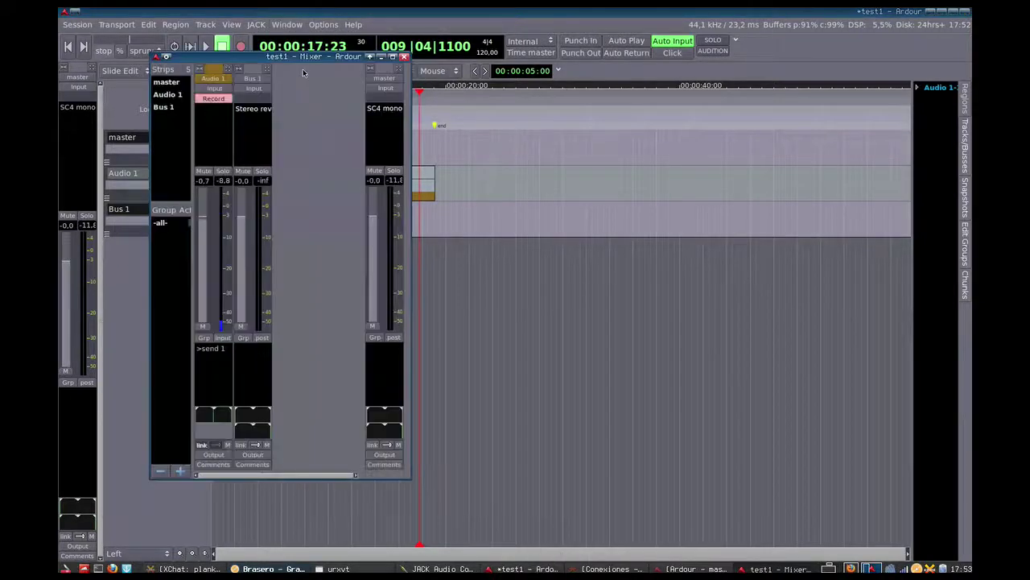
pyautogui.doubleClick(256, 113)
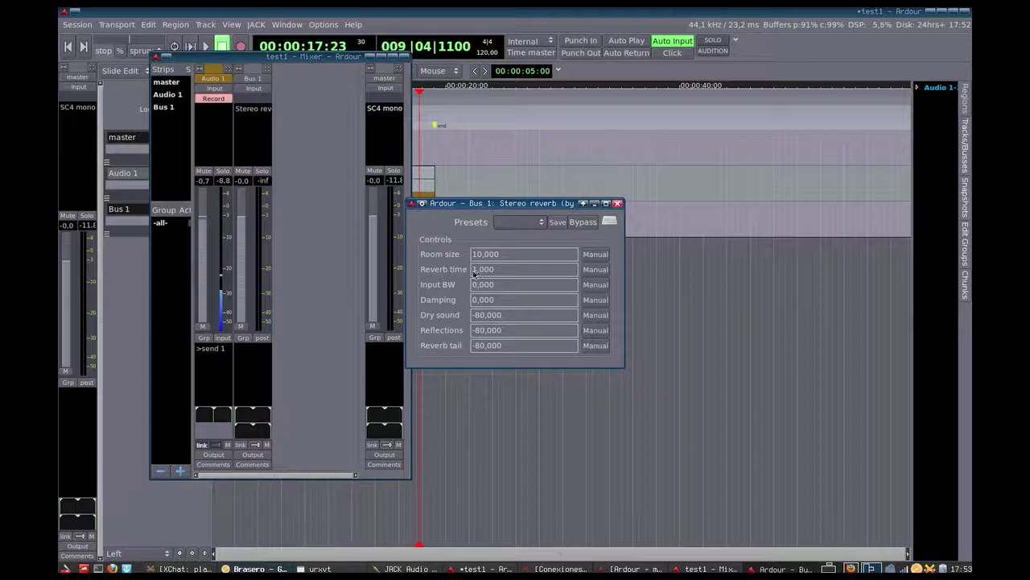
# Step: Set the reverb's room size to about 22,857, reverb time to 1,969, reflections to -65,306 and reverb tail to -60,408
pyautogui.moveTo(473, 274); pyautogui.dragTo(481, 275)
pyautogui.moveTo(478, 258); pyautogui.dragTo(484, 268)
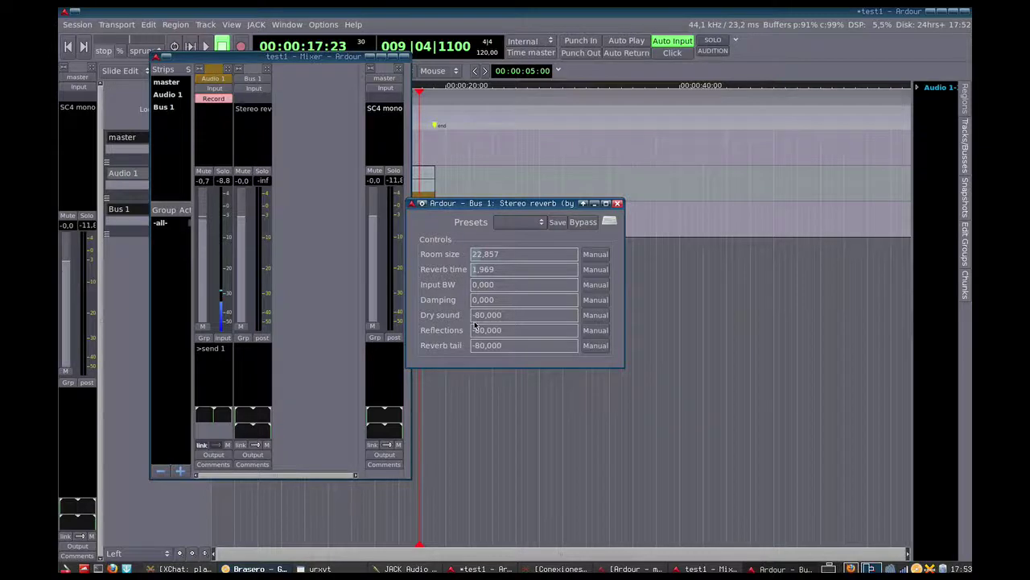
pyautogui.moveTo(473, 330); pyautogui.dragTo(496, 346)
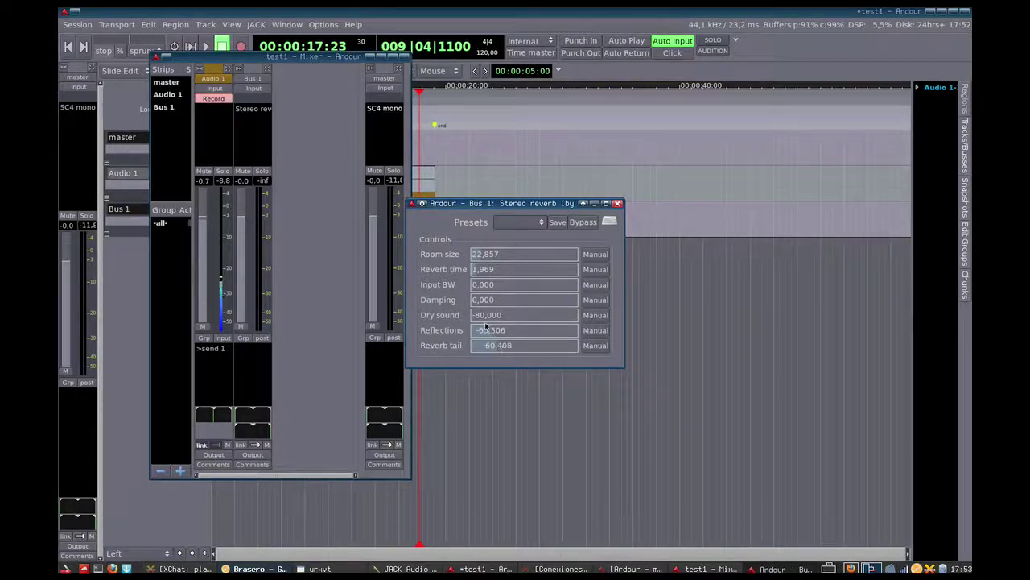
# Step: Load the "test rev" preset in the Stereo reverb and return to the editor
pyautogui.click(530, 223)
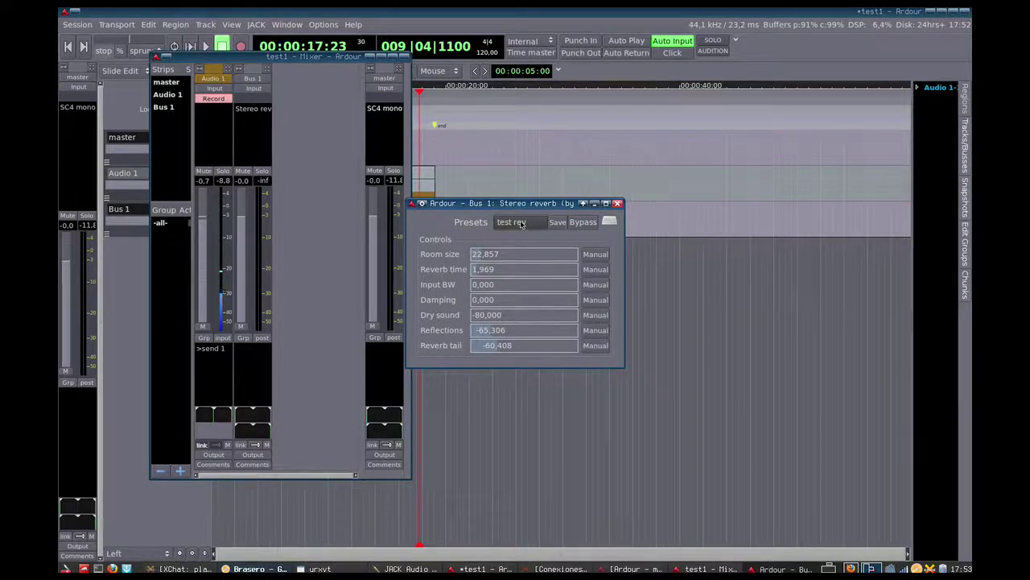
pyautogui.click(521, 223)
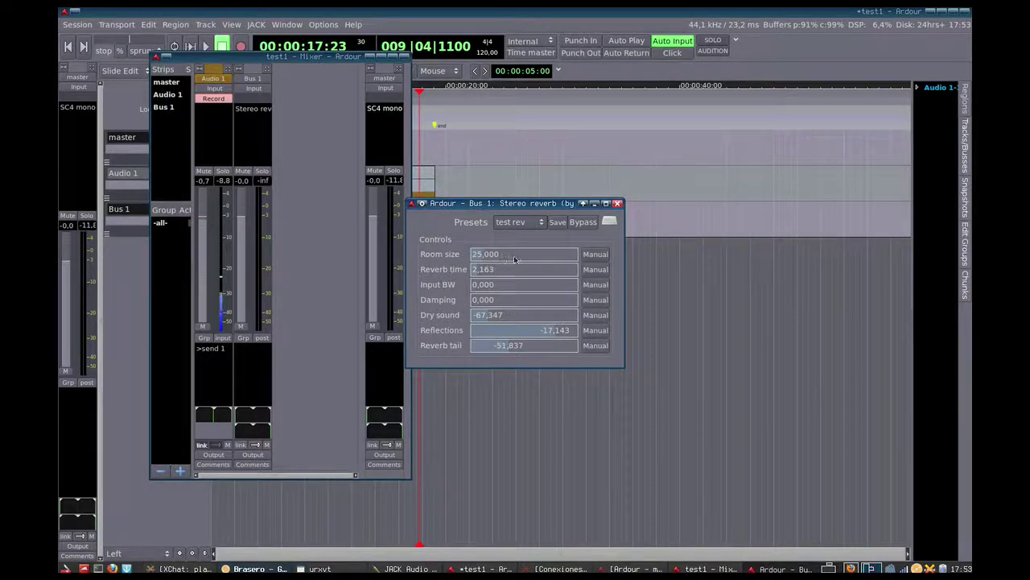
pyautogui.click(182, 370)
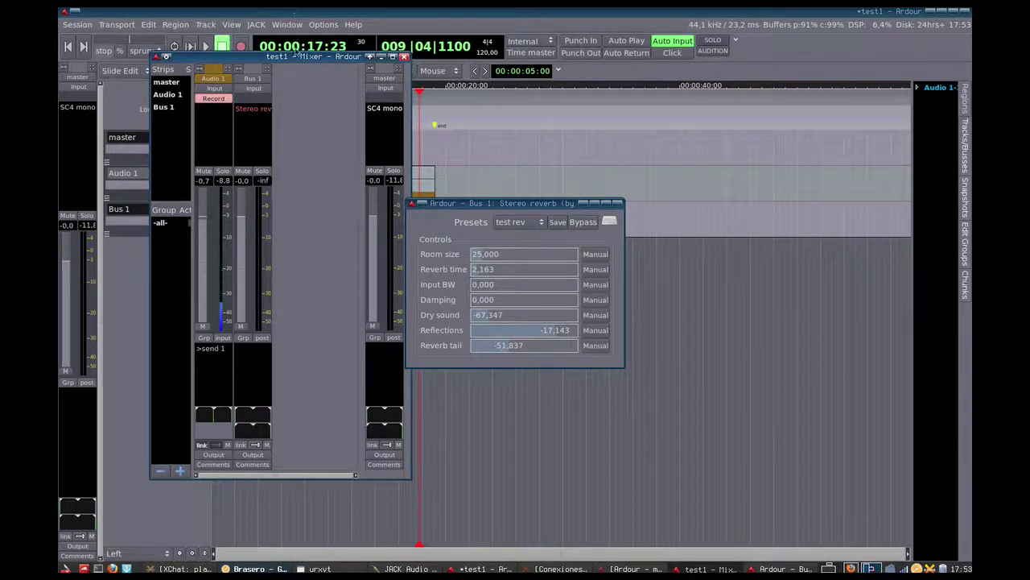
pyautogui.click(596, 203)
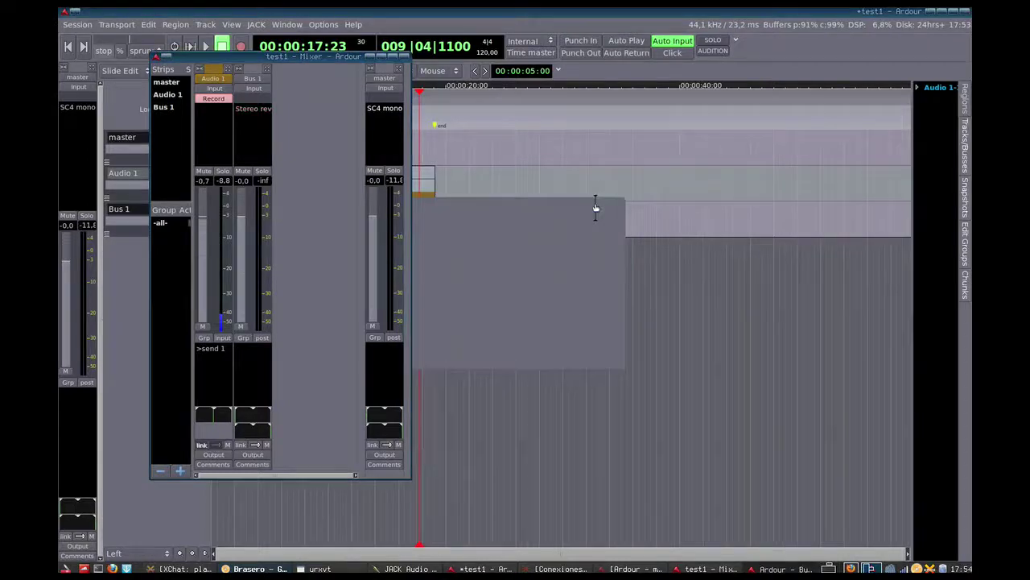
pyautogui.click(358, 58)
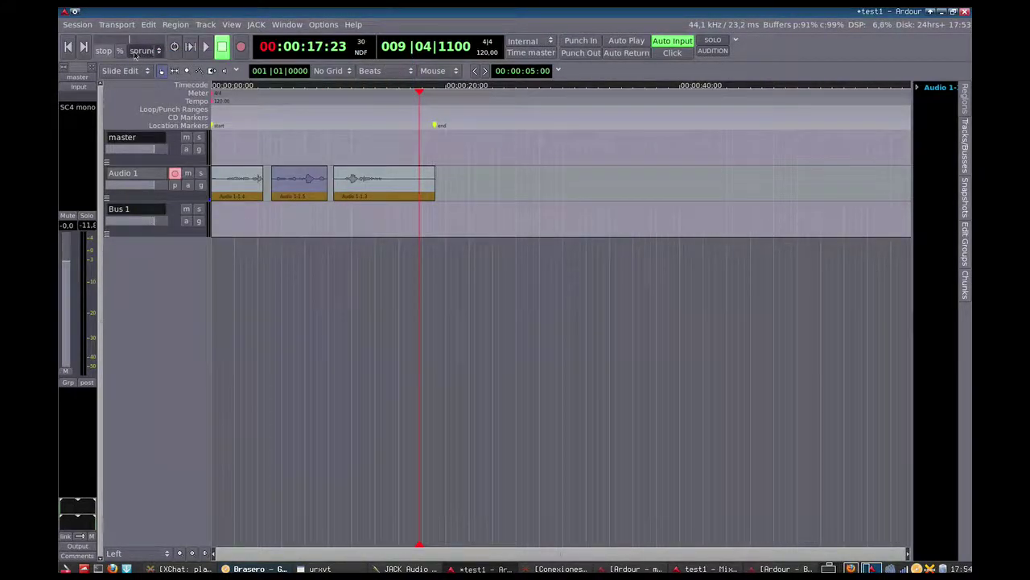
# Step: Play the session from the start and place the mixer beside the track regions to watch its meters
pyautogui.click(69, 49)
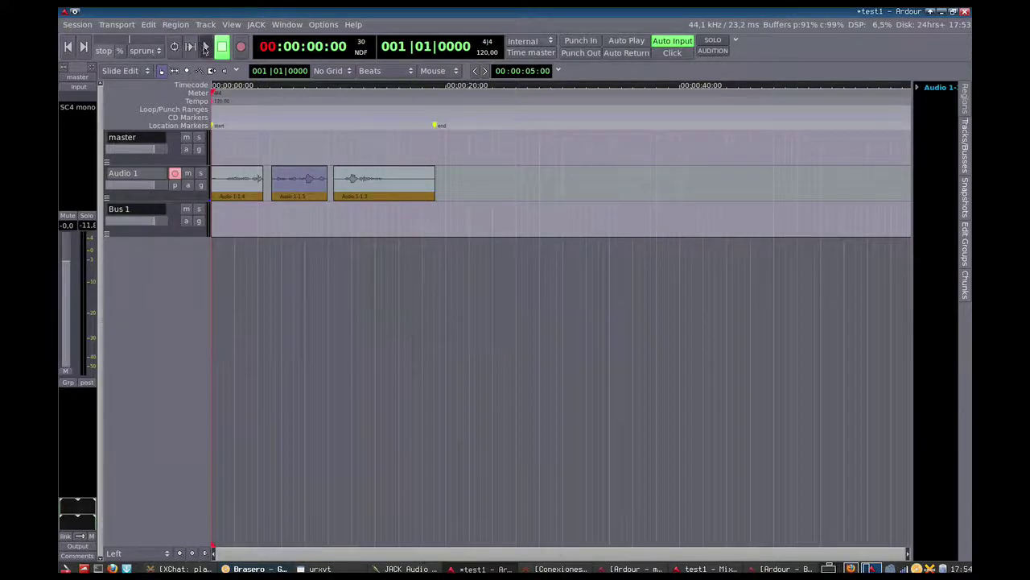
pyautogui.click(205, 47)
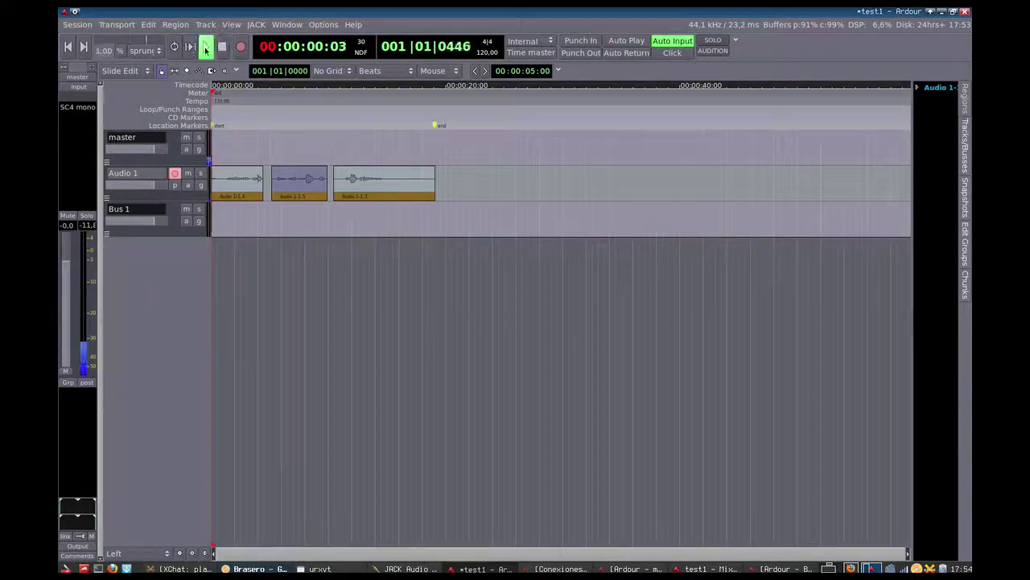
pyautogui.click(286, 25)
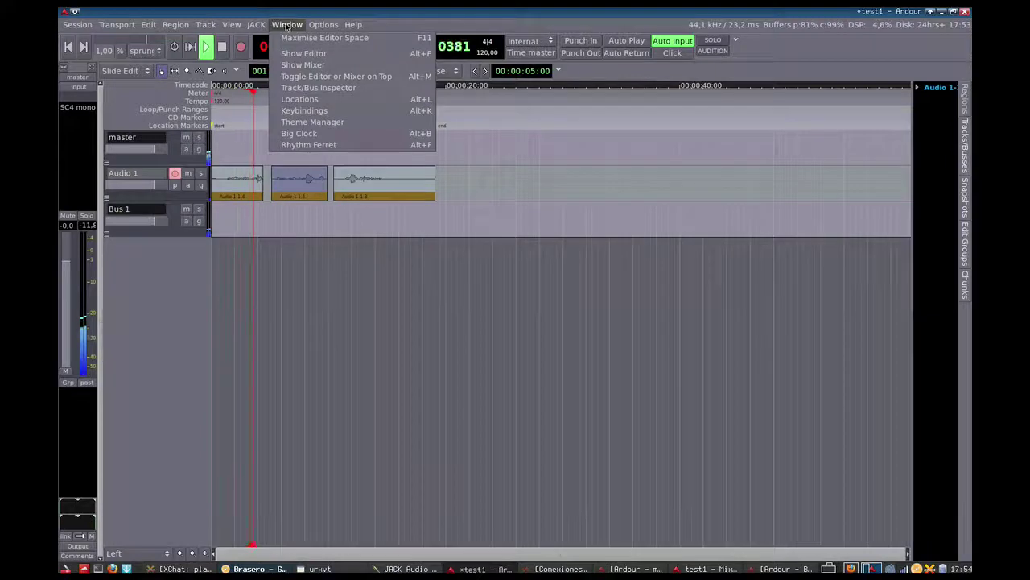
pyautogui.click(305, 64)
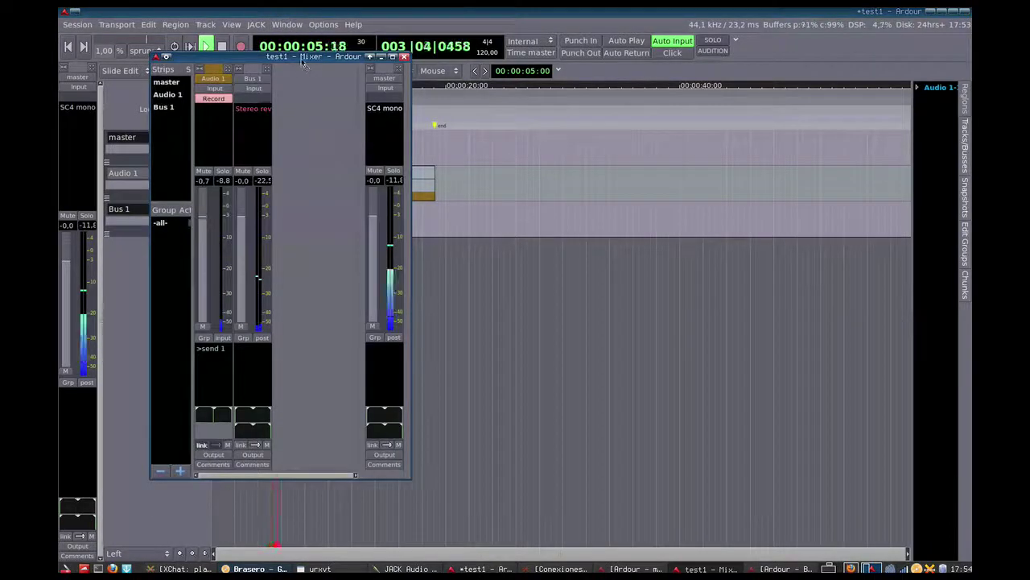
pyautogui.moveTo(241, 56); pyautogui.dragTo(605, 68)
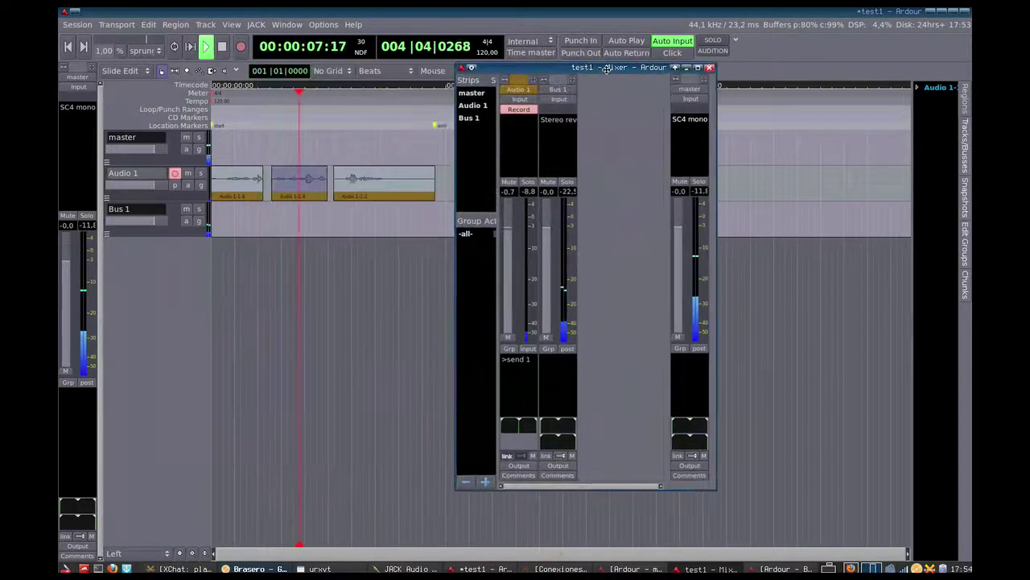
# Step: Open Audio 1's send 1, lower its level to about -1,7, and move its window clear of the tracks
pyautogui.doubleClick(515, 360)
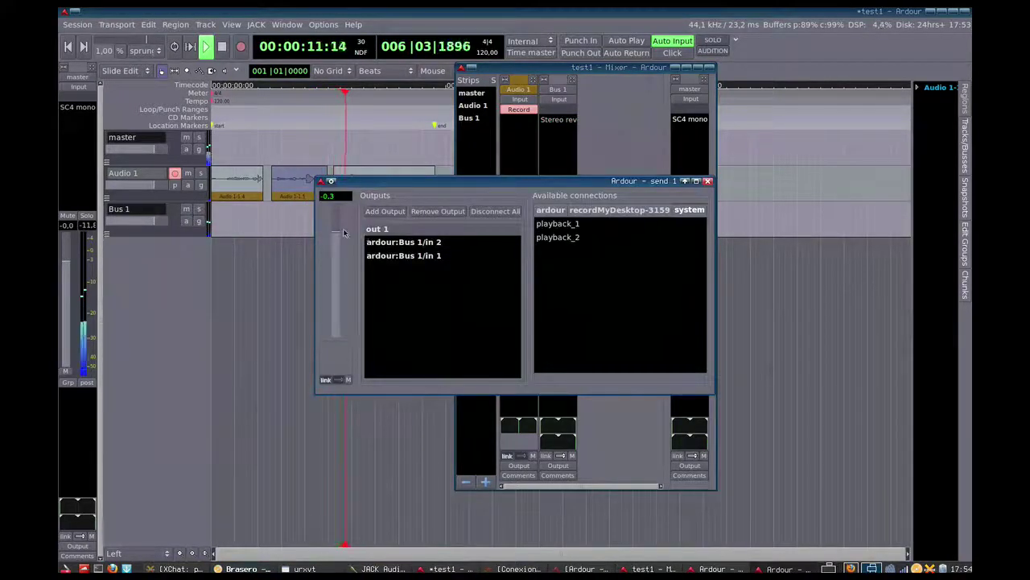
pyautogui.moveTo(336, 234)
pyautogui.mouseDown()
pyautogui.moveTo(339, 325)
pyautogui.moveTo(339, 197)
pyautogui.moveTo(338, 234)
pyautogui.mouseUp()
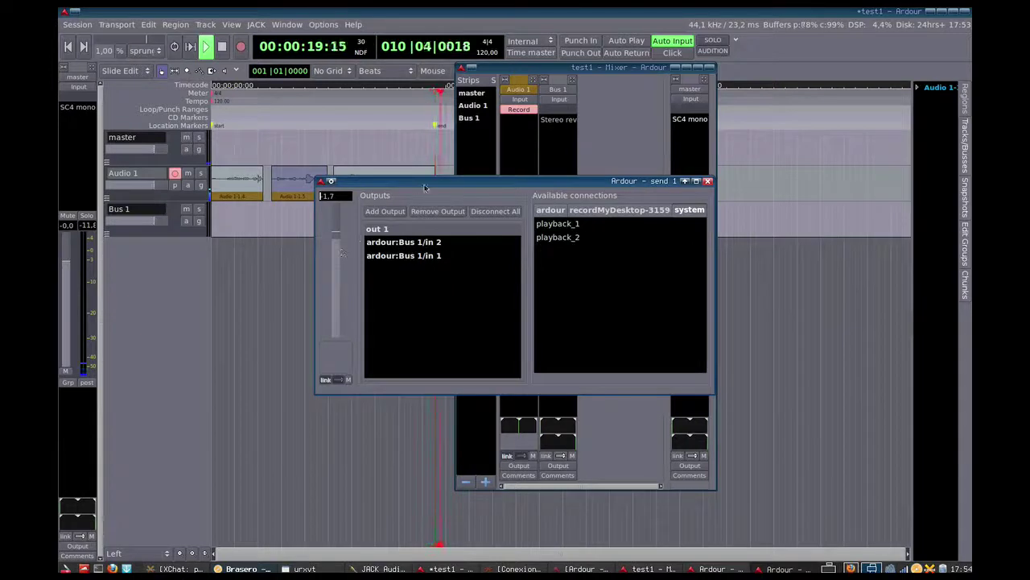
pyautogui.moveTo(436, 179); pyautogui.dragTo(446, 229)
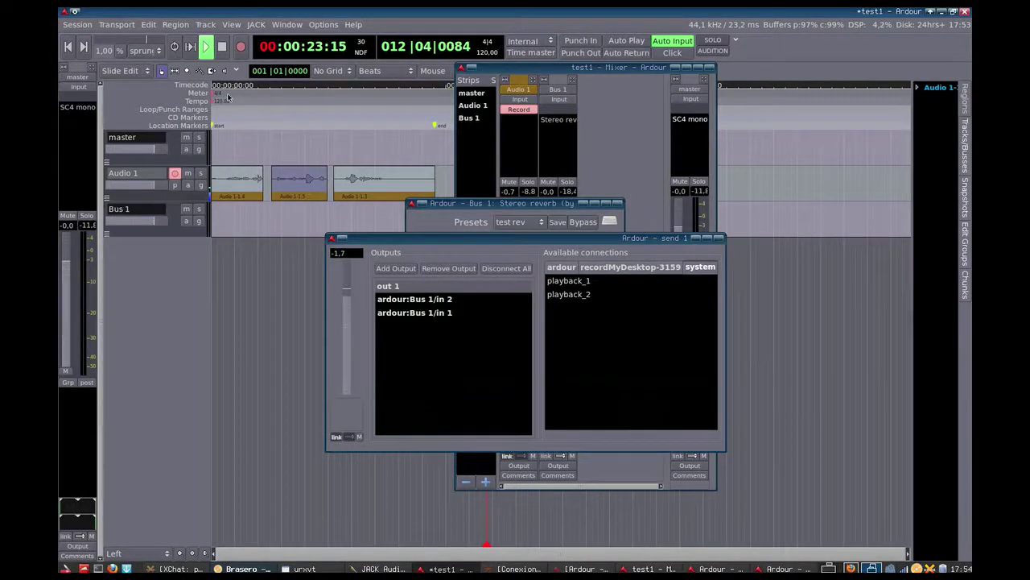
# Step: Replay the session from the start while lowering the send's level to about -75,2 and raising it to about -0,8
pyautogui.click(222, 96)
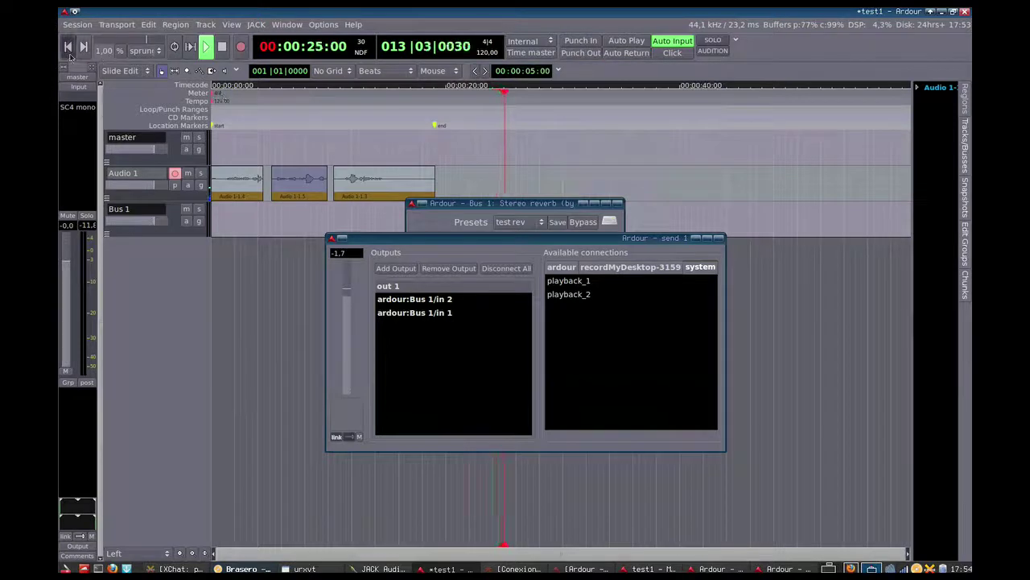
pyautogui.click(222, 46)
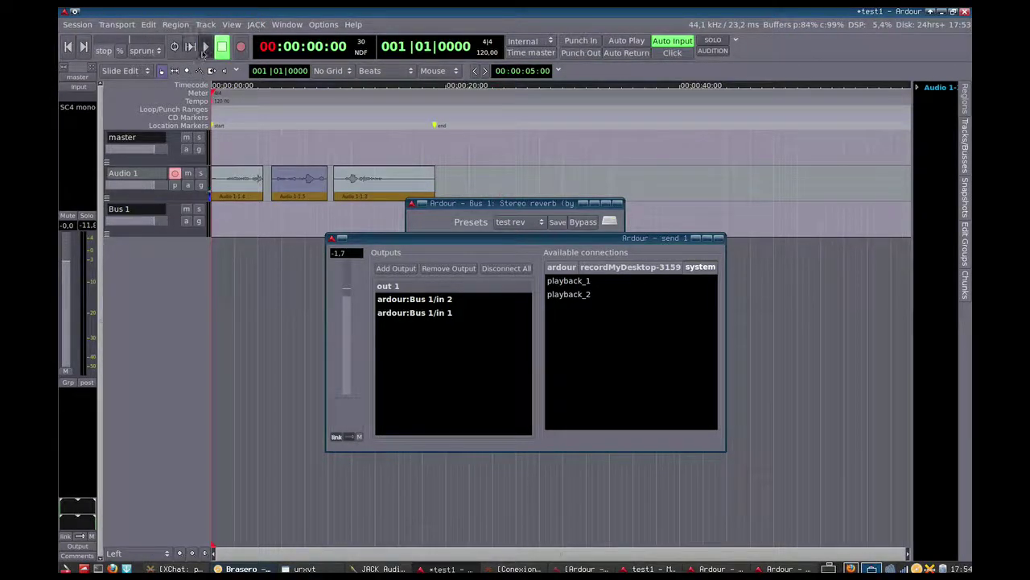
pyautogui.click(205, 47)
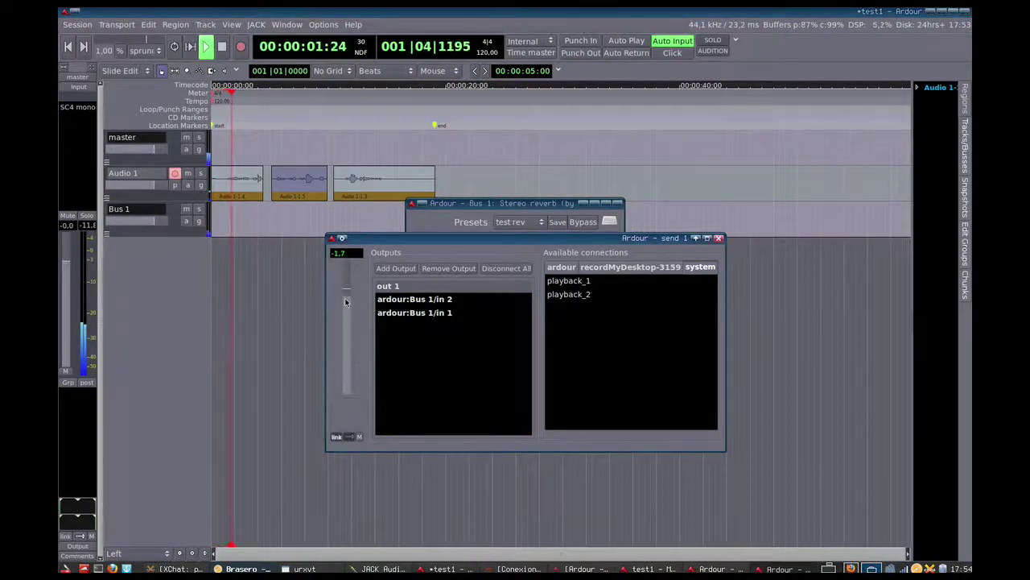
pyautogui.scroll(-5, 348, 343)
pyautogui.moveTo(347, 343); pyautogui.dragTo(346, 393)
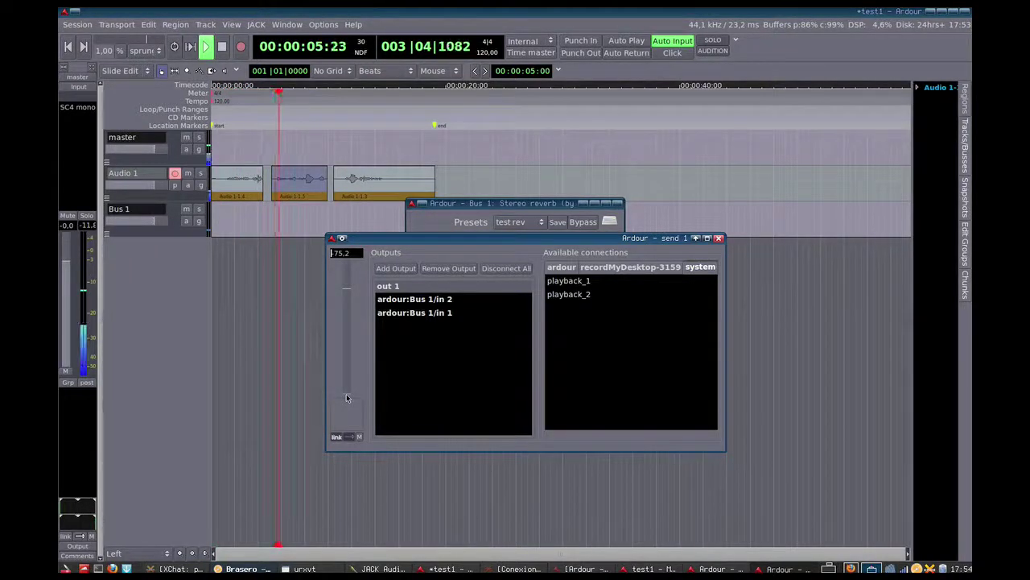
pyautogui.moveTo(346, 394); pyautogui.dragTo(346, 292)
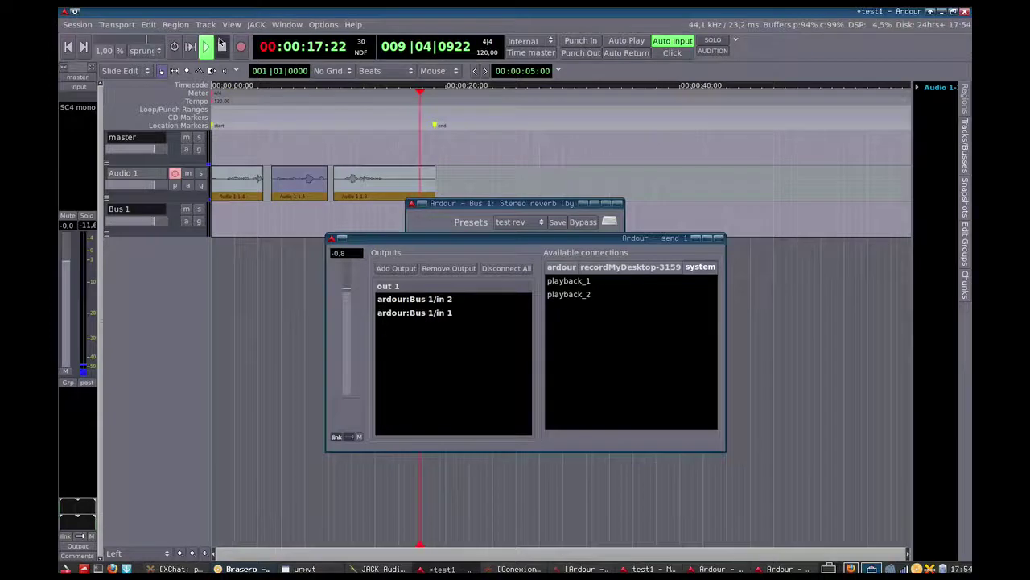
# Step: Stop playback and close the send and Stereo reverb windows
pyautogui.click(223, 46)
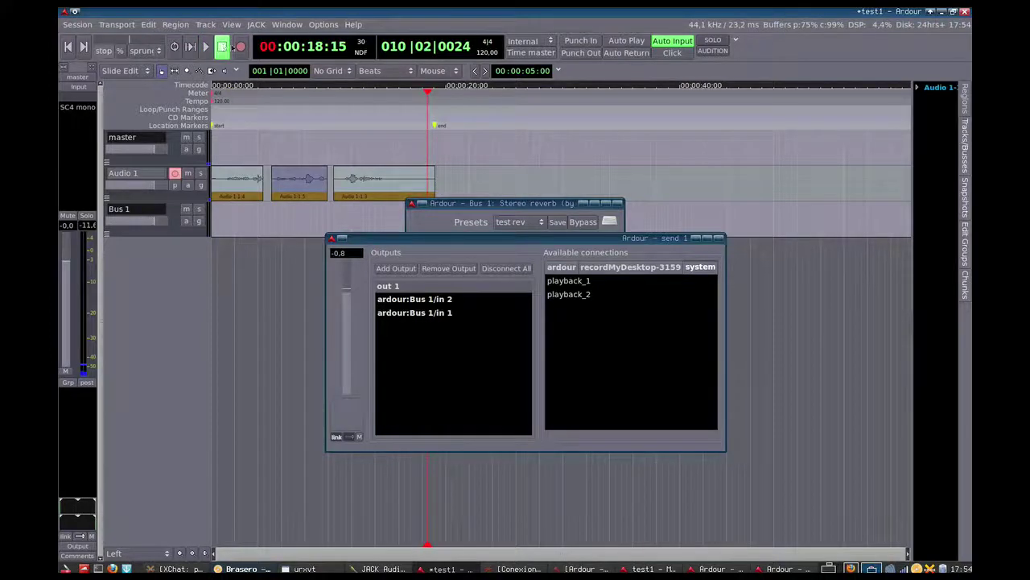
pyautogui.click(720, 238)
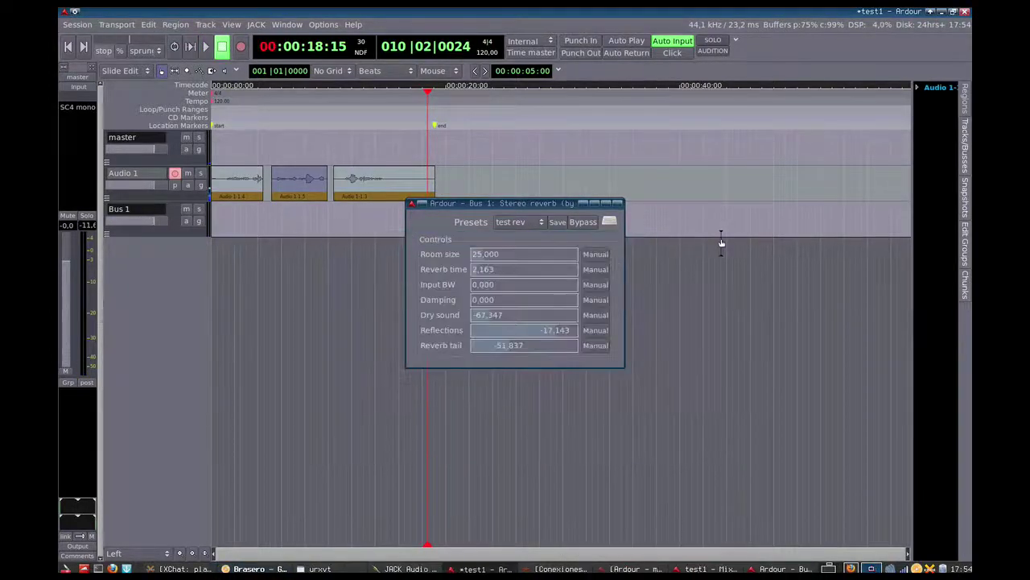
pyautogui.click(620, 204)
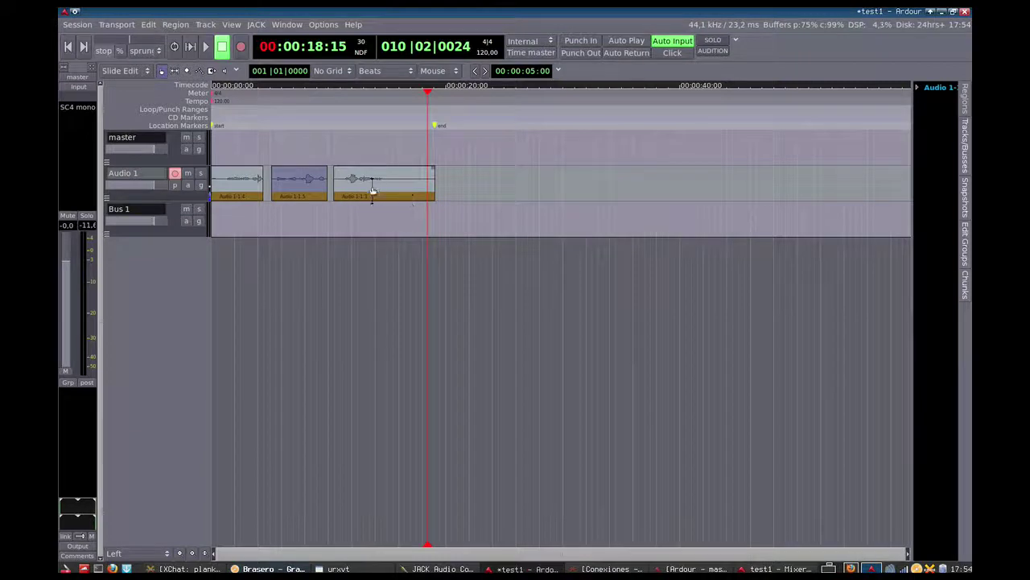